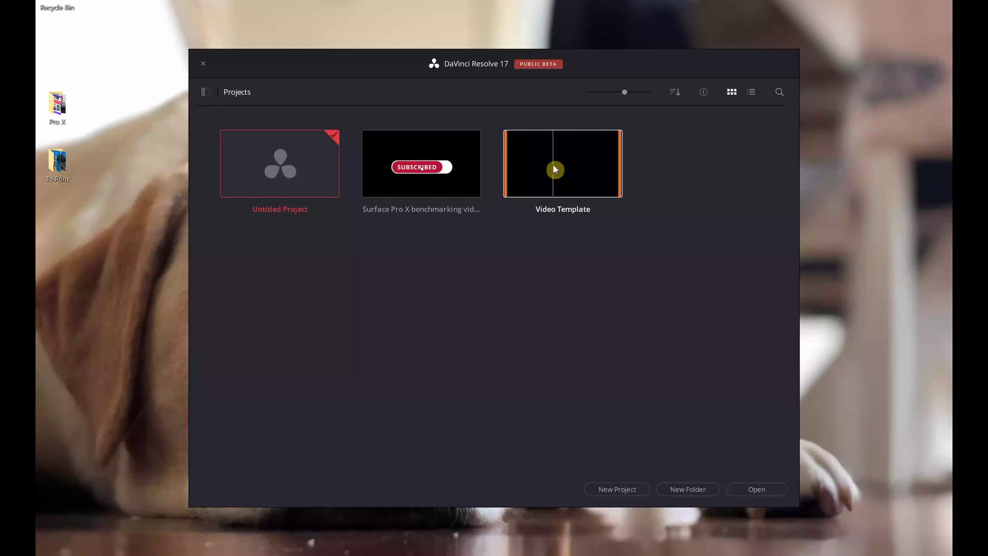
Step: Look inside the Suscribe and Like Notifications and Graphics & Icons folders, then return to Video Editing Tools
{"action": "double_click", "coordinate": [299, 170]}
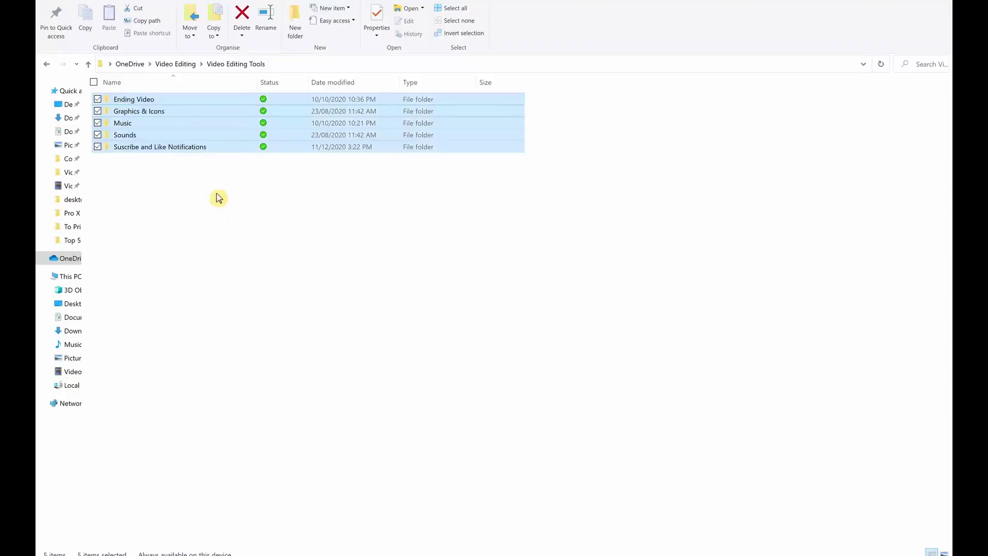
{"action": "left_click", "coordinate": [219, 198]}
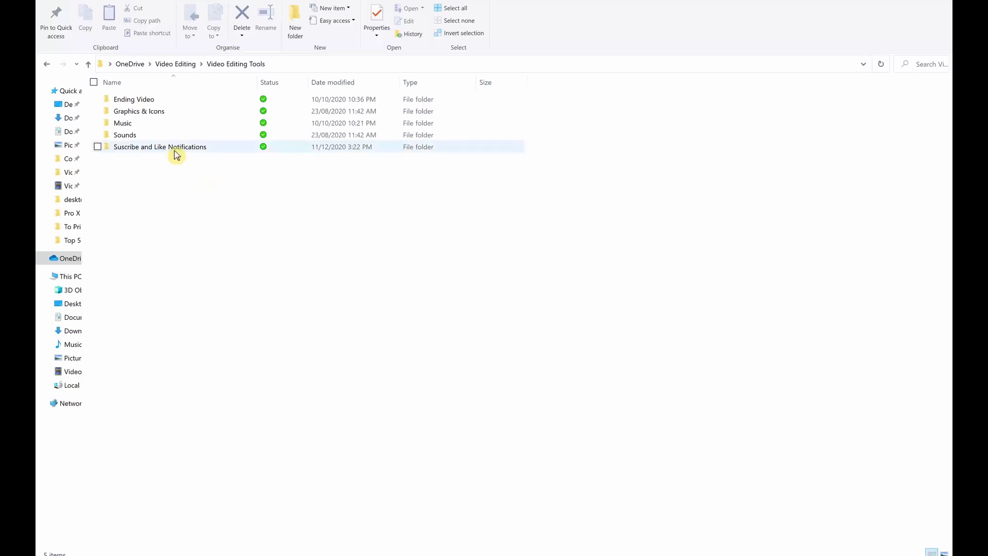
{"action": "double_click", "coordinate": [175, 151]}
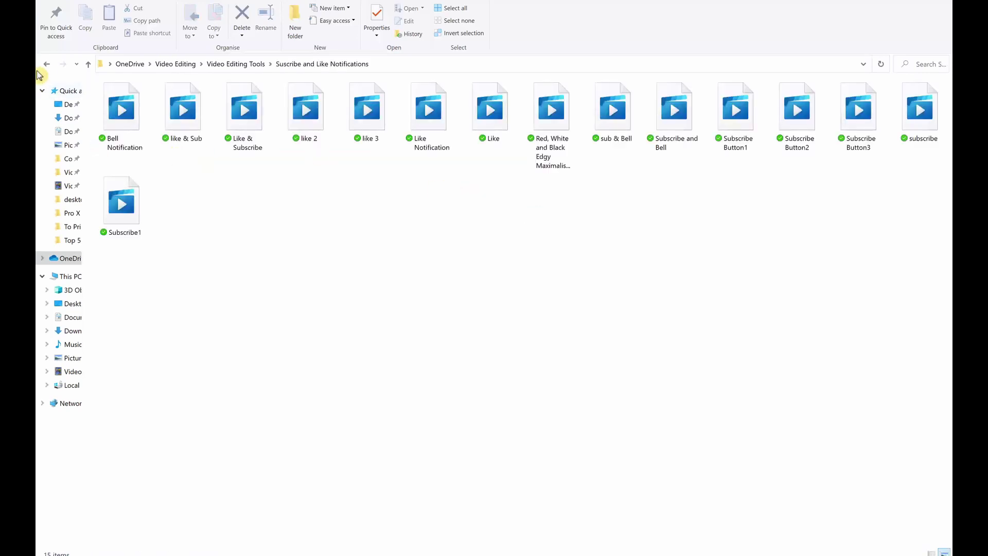
{"action": "left_click", "coordinate": [89, 64]}
{"action": "left_click", "coordinate": [162, 102]}
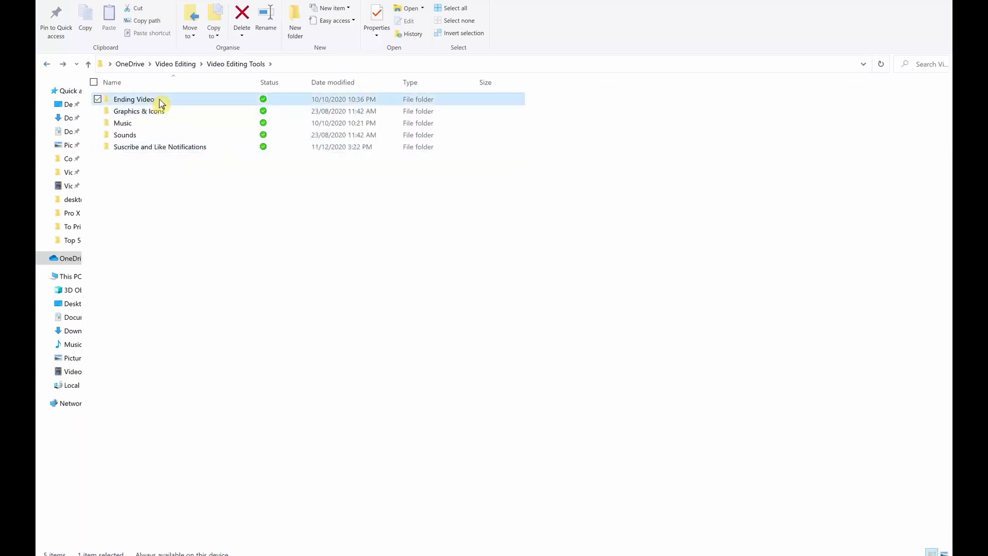
{"action": "double_click", "coordinate": [161, 112]}
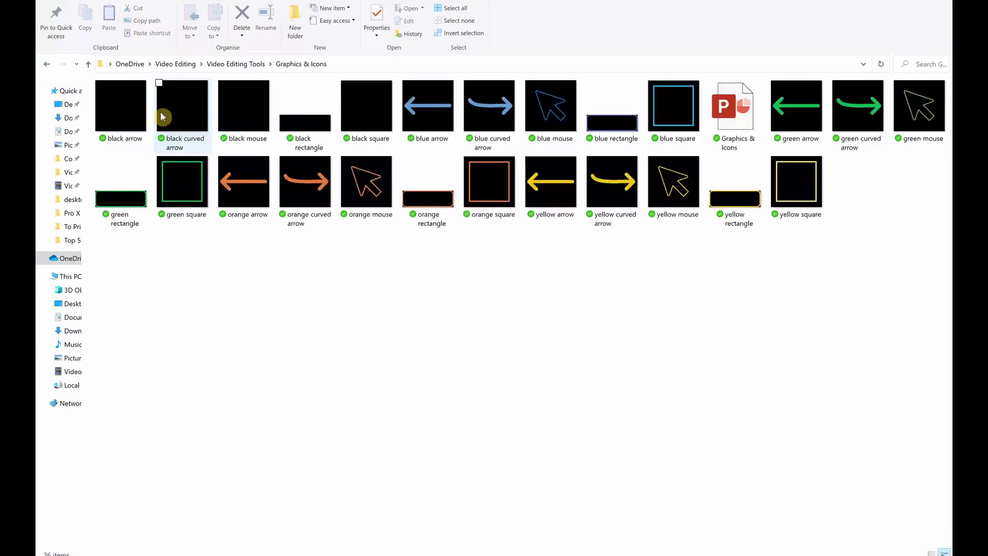
{"action": "left_click", "coordinate": [47, 65]}
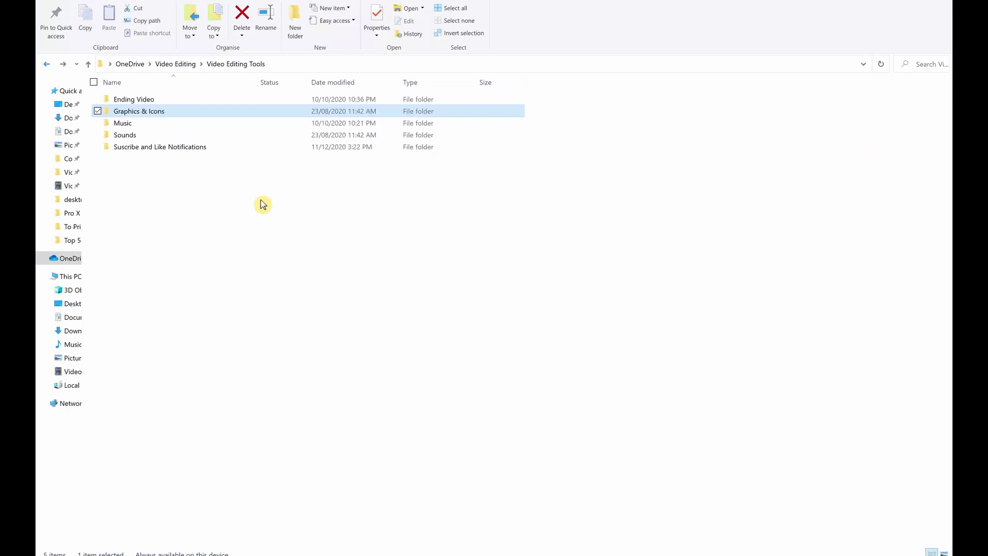
{"action": "left_click", "coordinate": [276, 226]}
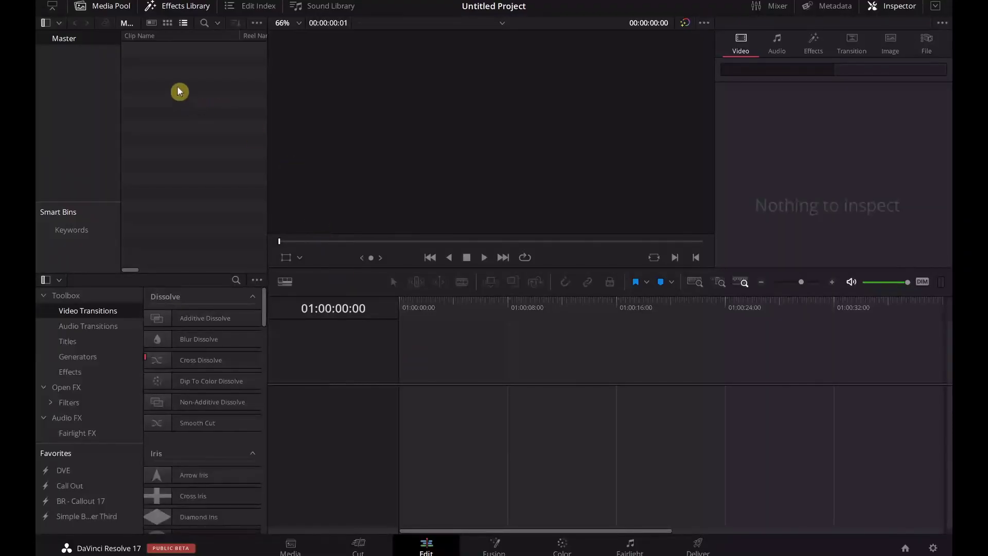
Step: Add two bins under Master named Subs & Like and Graphics & Icons
{"action": "right_click", "coordinate": [179, 91]}
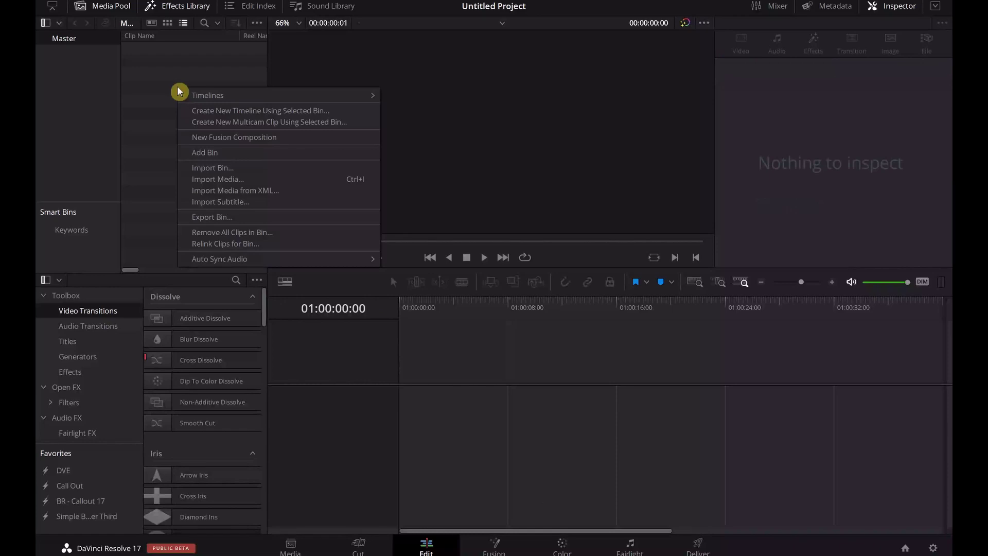
{"action": "left_click", "coordinate": [276, 155]}
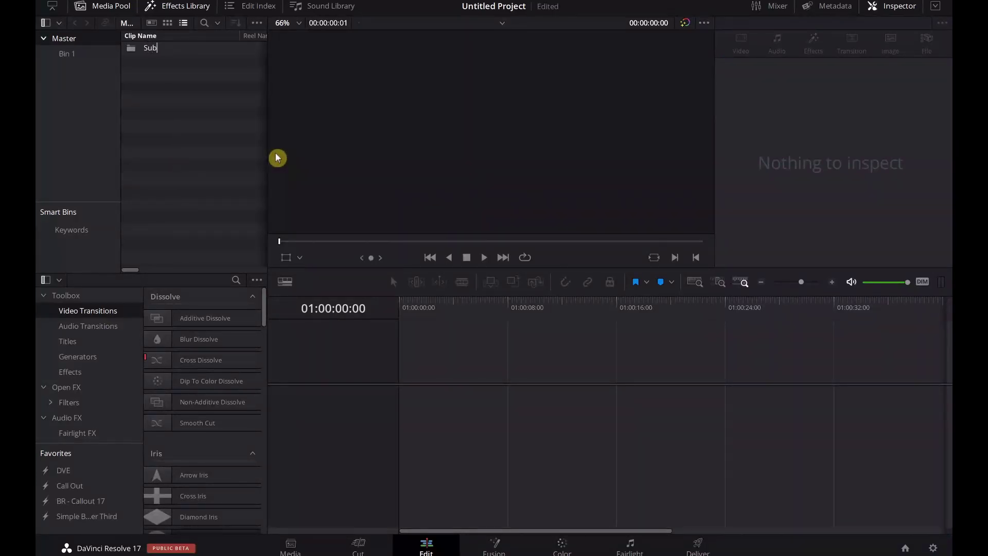
{"action": "key", "text": "Return"}
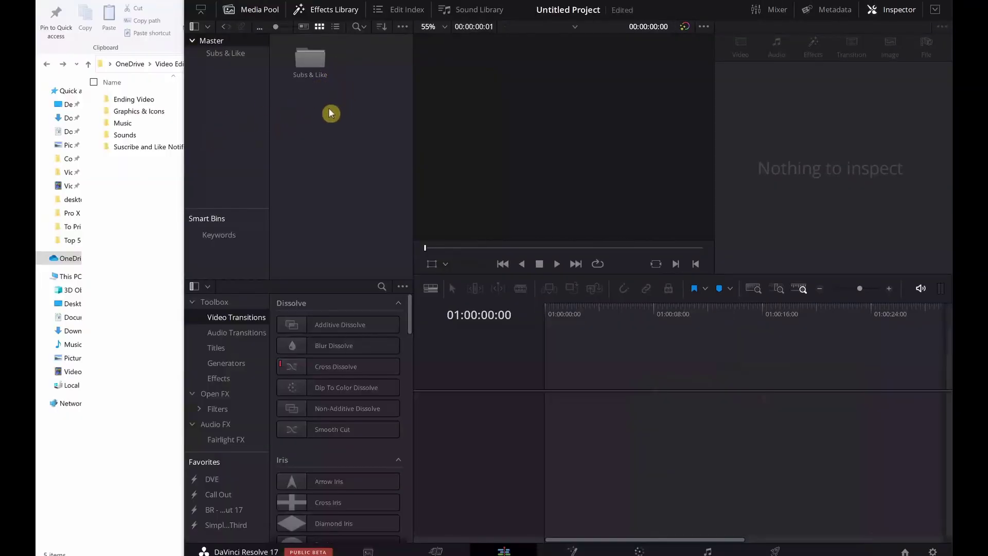
{"action": "right_click", "coordinate": [331, 113]}
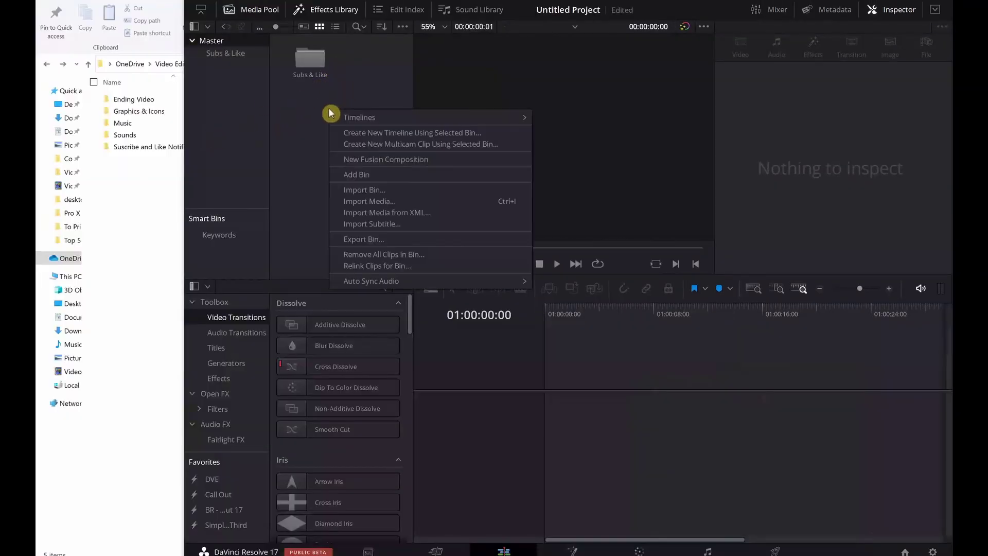
{"action": "left_click", "coordinate": [409, 175]}
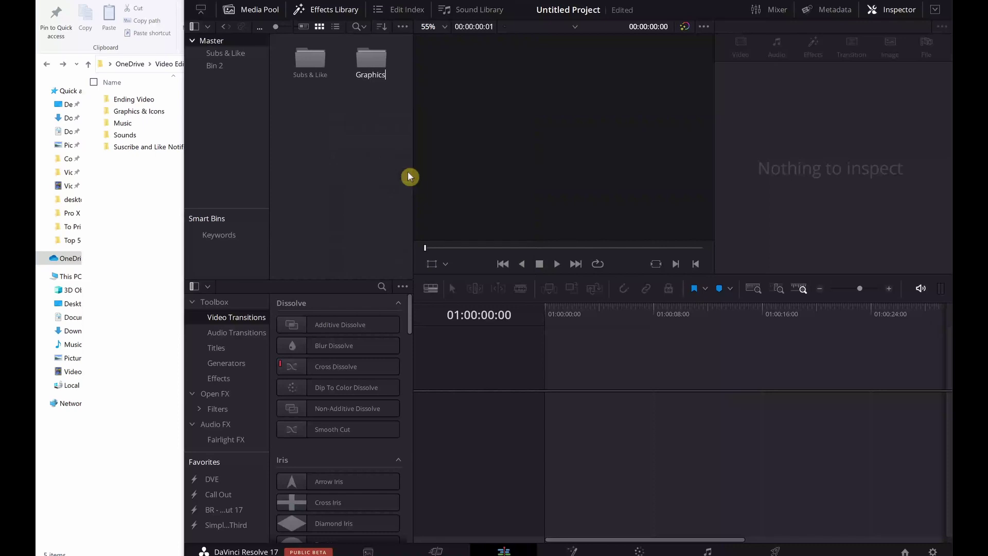
{"action": "type", "text": "Graphics & I"}
{"action": "key", "text": "Return"}
Step: Add two more bins named Music & Sounds and Ending with Ctrl+Shift+N
{"action": "key", "text": "ctrl+shift+n"}
{"action": "type", "text": "Music &"}
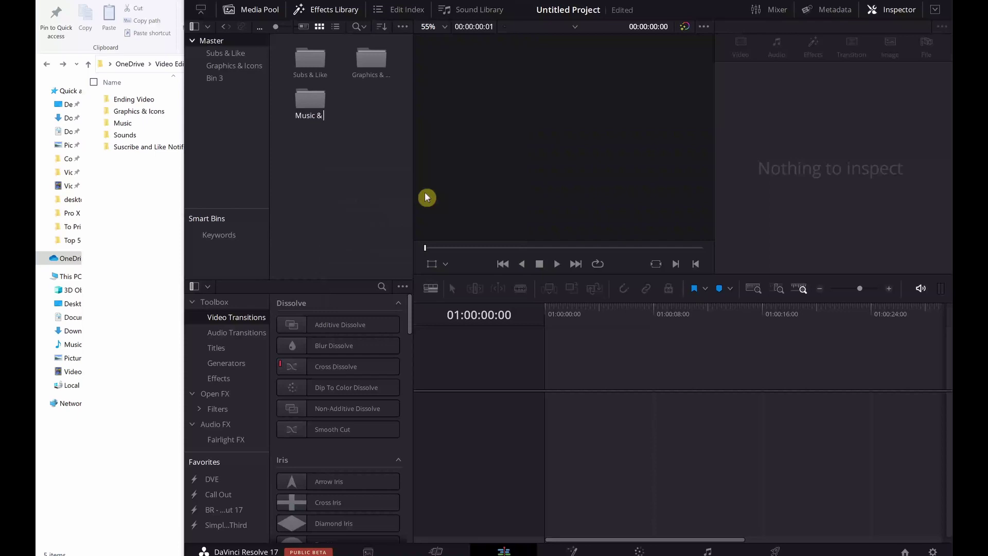
{"action": "type", "text": " Sounds"}
{"action": "key", "text": "Return"}
{"action": "key", "text": "ctrl+shift+n"}
{"action": "type", "text": "Ending"}
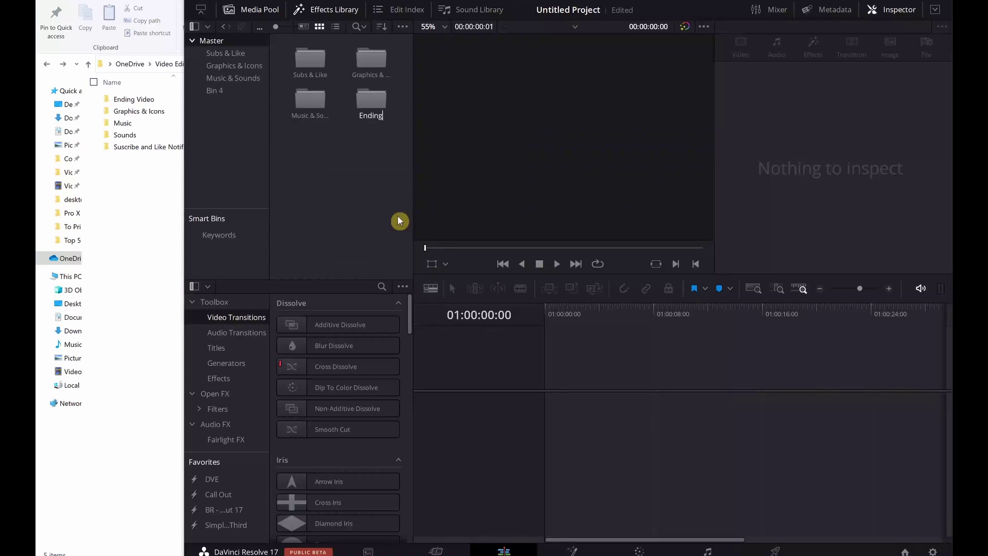
{"action": "key", "text": "Return"}
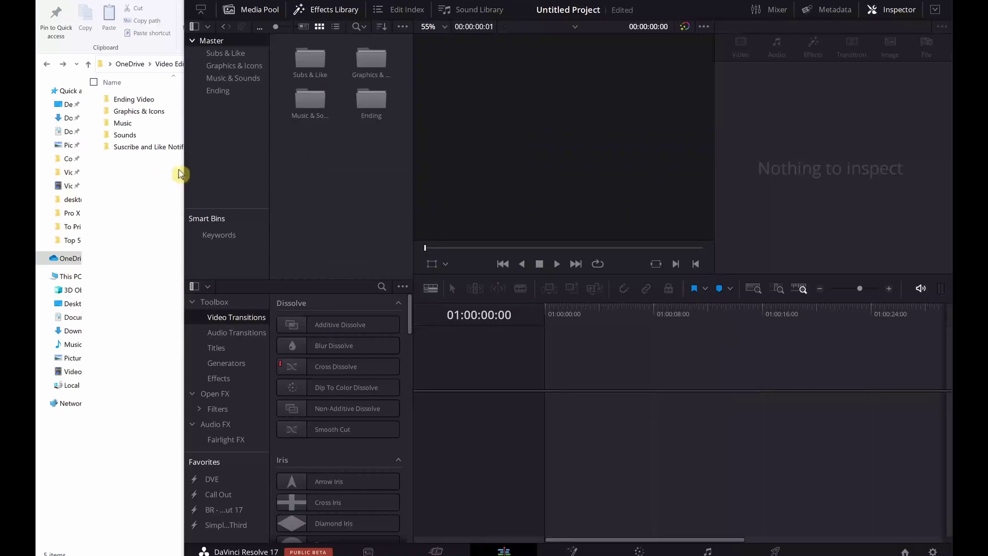
Step: Open the Subs & Like bin in the Resolve Media Pool
{"action": "left_click", "coordinate": [147, 188]}
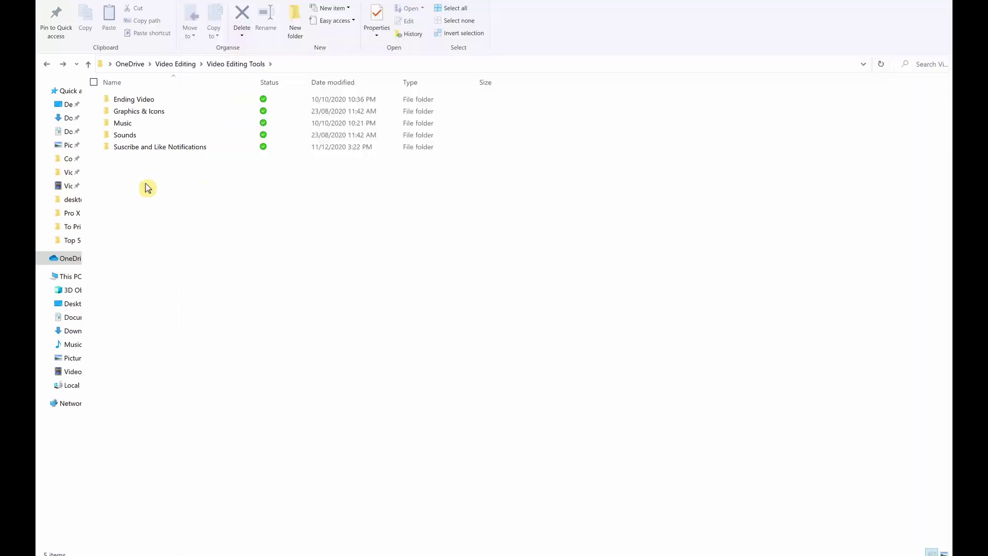
{"action": "key", "text": "alt+Tab"}
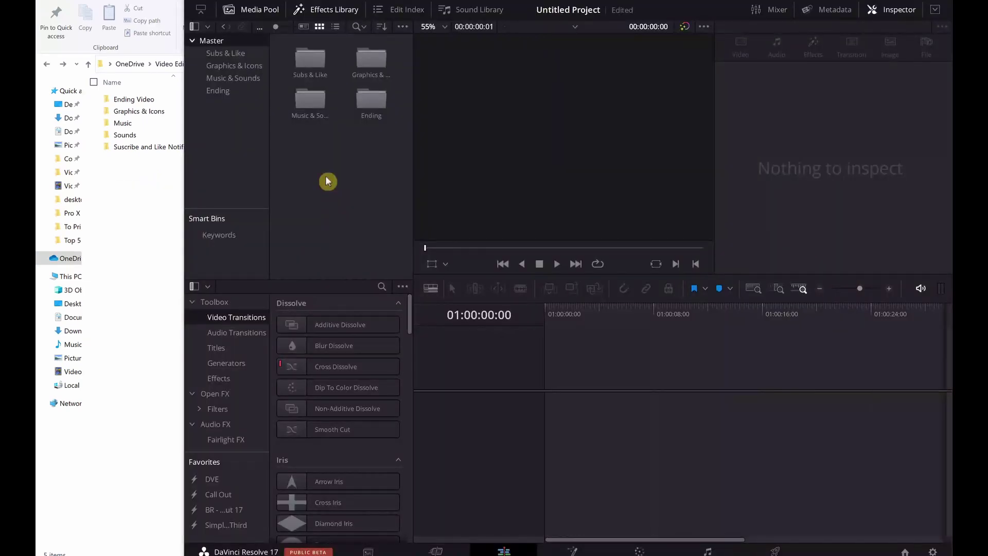
{"action": "double_click", "coordinate": [315, 61]}
Step: Drag all 15 clips from the Suscribe and Like Notifications folder into the Subs & Like bin
{"action": "left_click", "coordinate": [155, 177]}
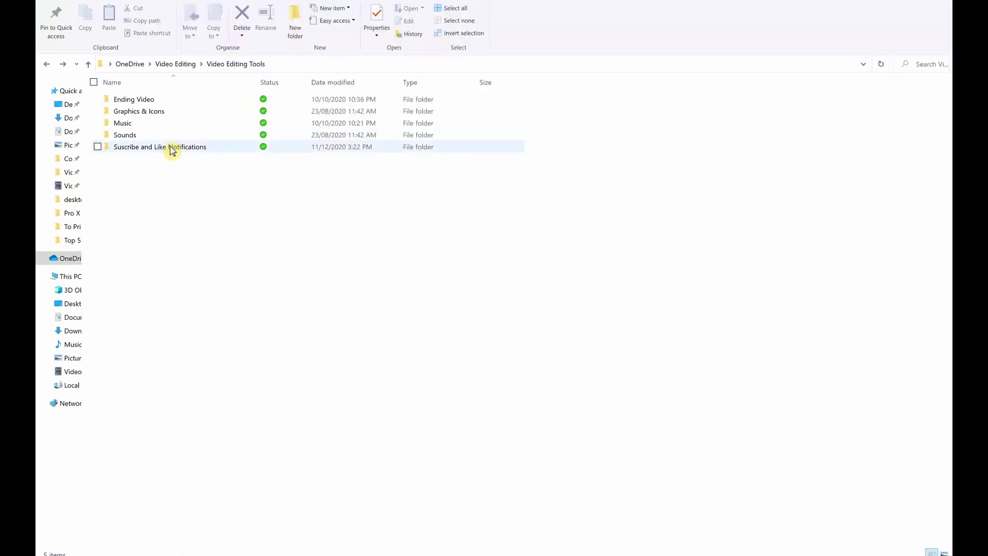
{"action": "double_click", "coordinate": [171, 148]}
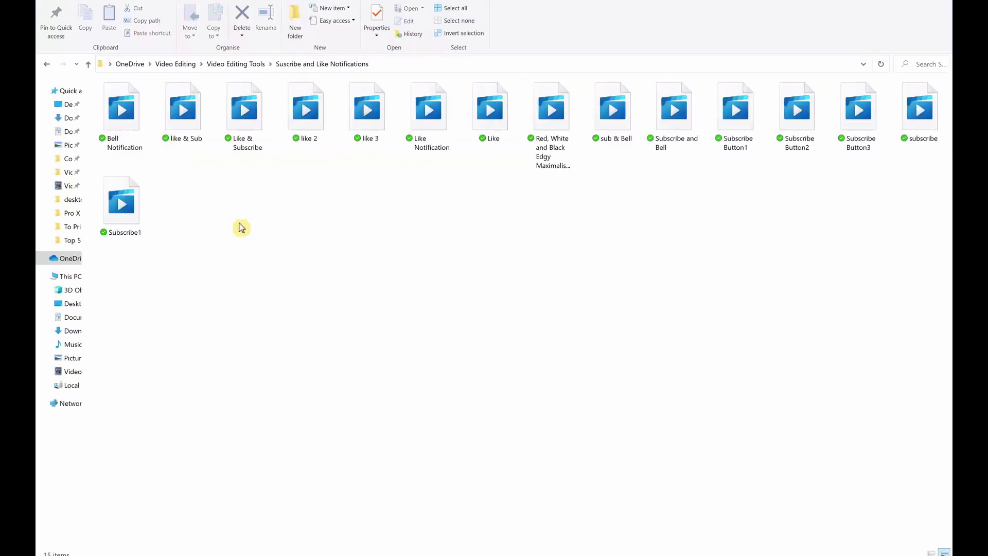
{"action": "key", "text": "ctrl+a"}
{"action": "key", "text": "alt+Tab"}
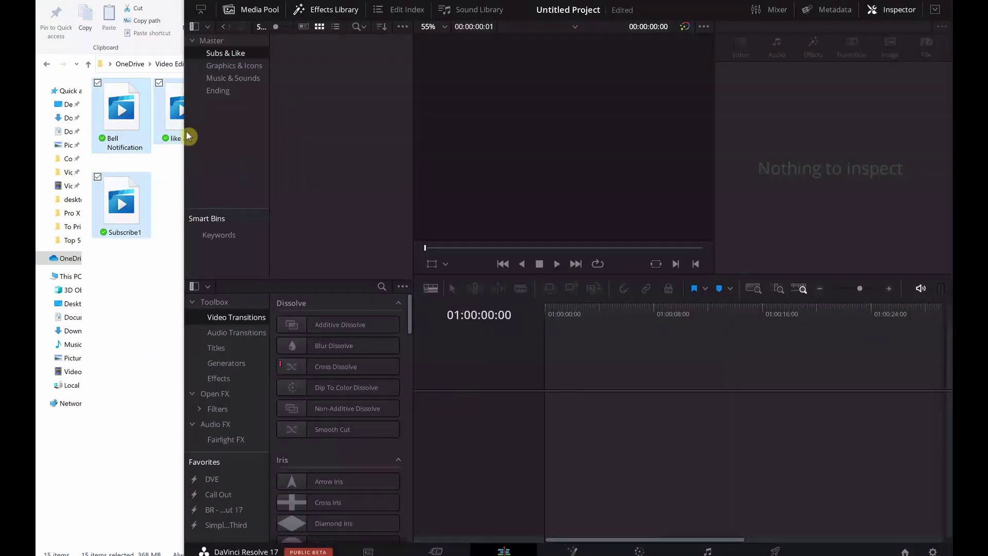
{"action": "left_click_drag", "start_coordinate": [166, 117], "coordinate": [347, 137]}
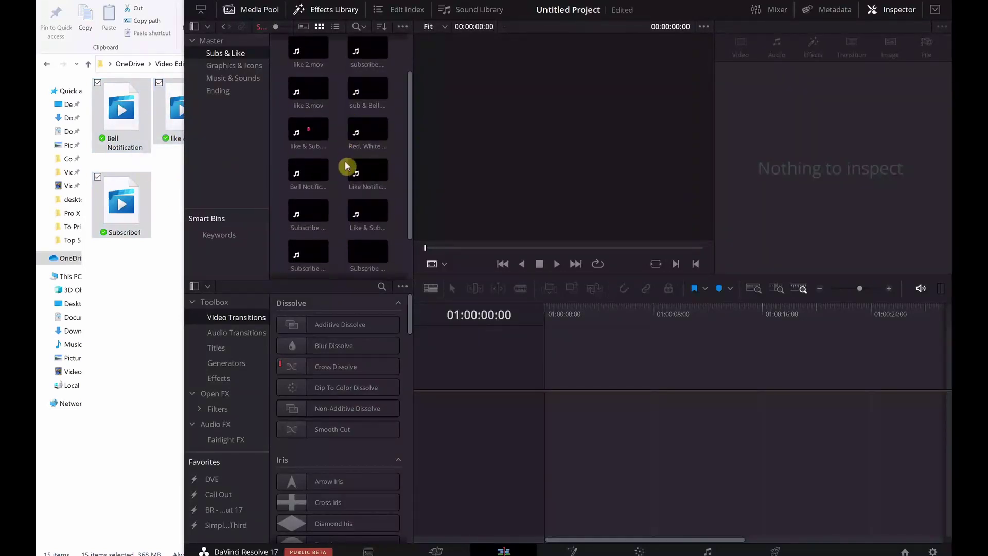
{"action": "left_click", "coordinate": [301, 63]}
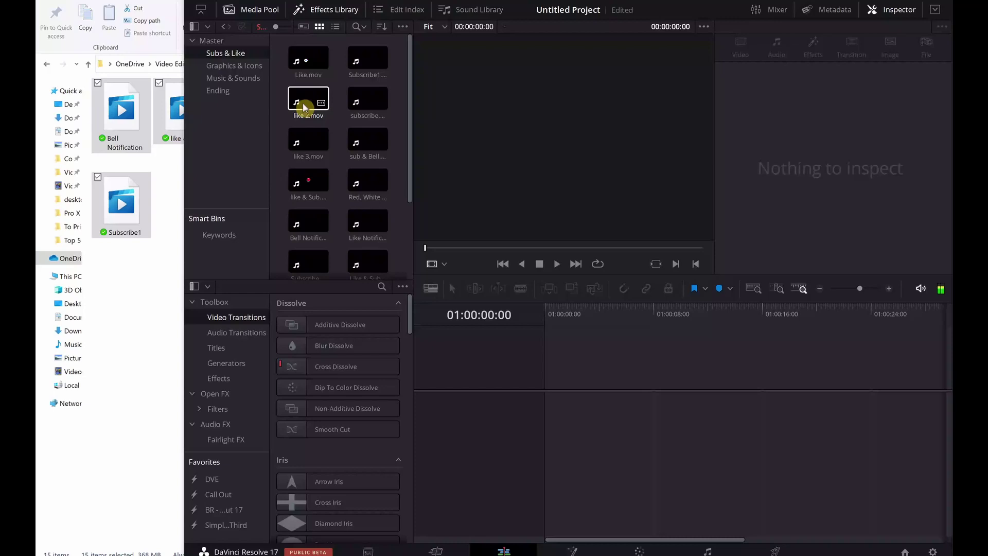
{"action": "left_click", "coordinate": [215, 39]}
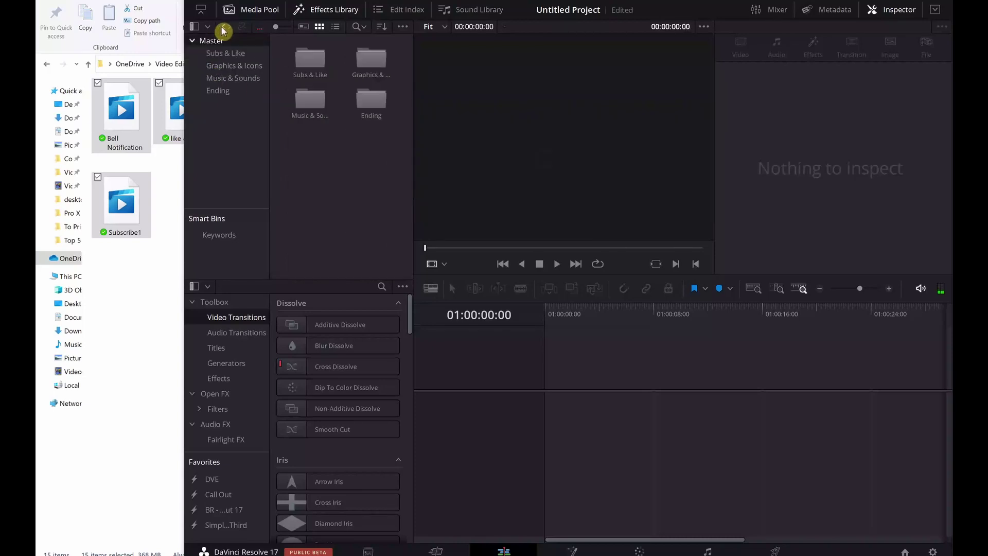
Step: Drag all 26 files from the Graphics & Icons folder into the Graphics & Icons bin
{"action": "left_click", "coordinate": [172, 220]}
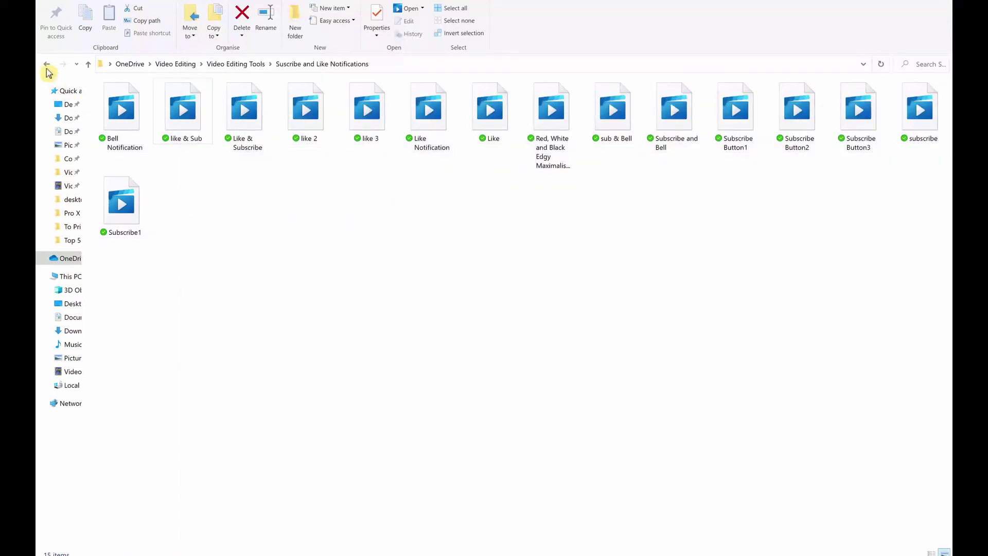
{"action": "key", "text": "alt+Up"}
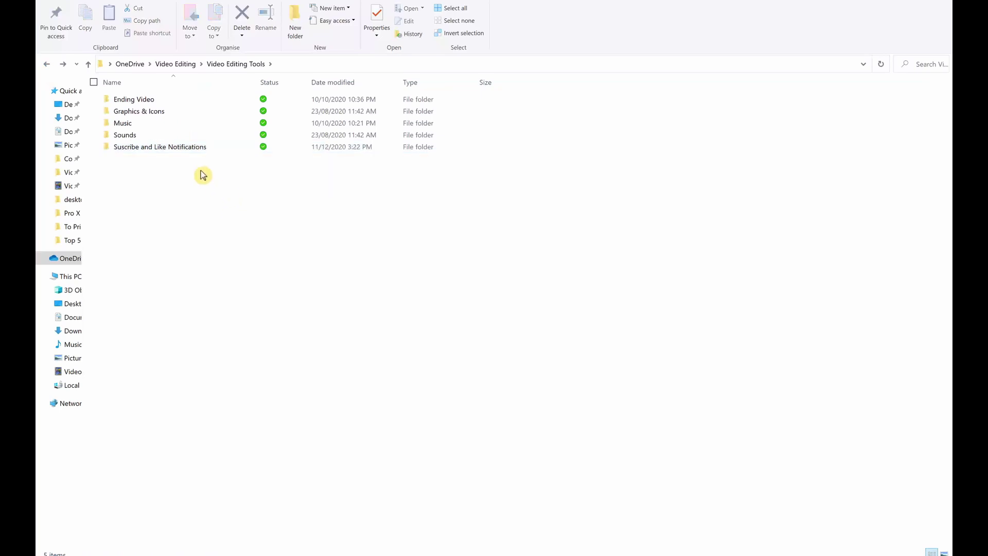
{"action": "double_click", "coordinate": [139, 111]}
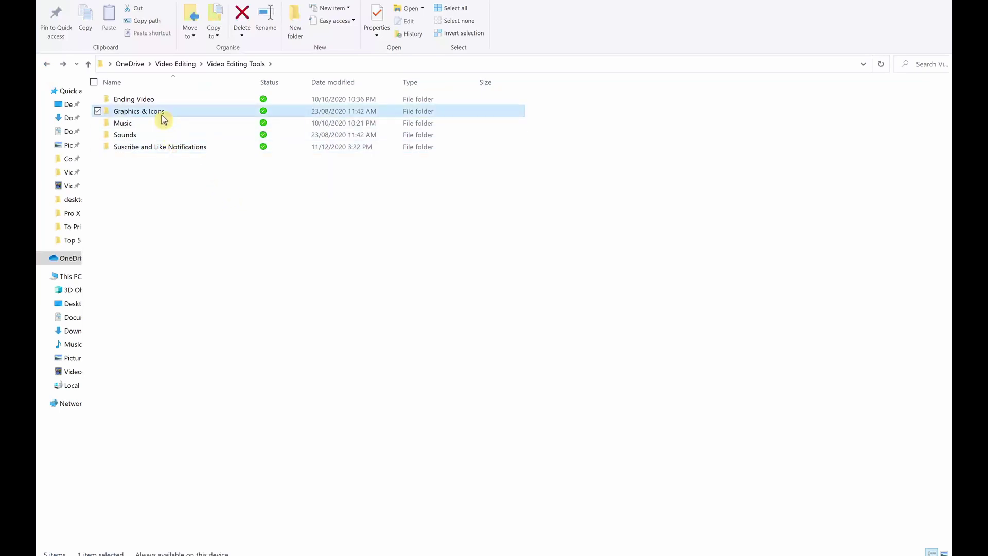
{"action": "key", "text": "alt+Tab"}
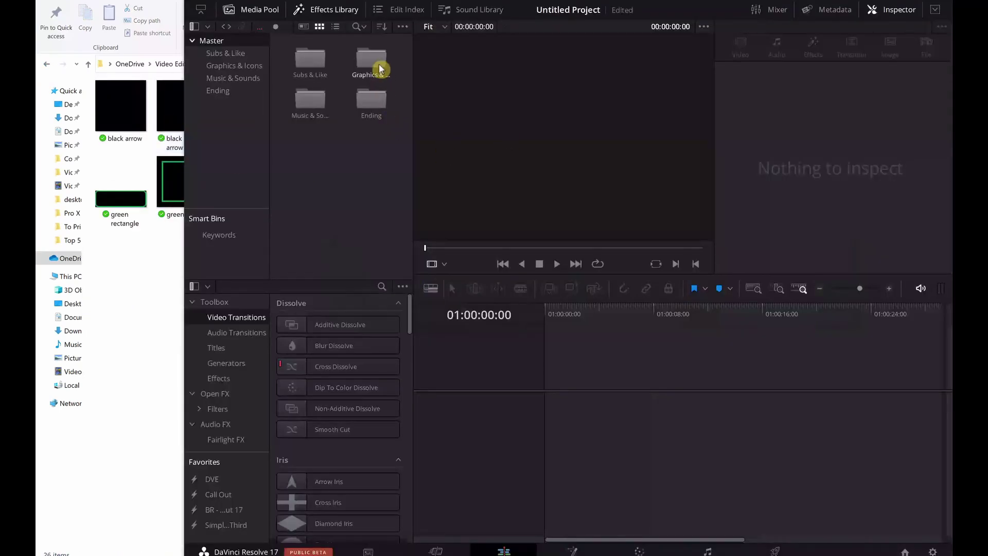
{"action": "double_click", "coordinate": [381, 68]}
{"action": "left_click", "coordinate": [132, 294]}
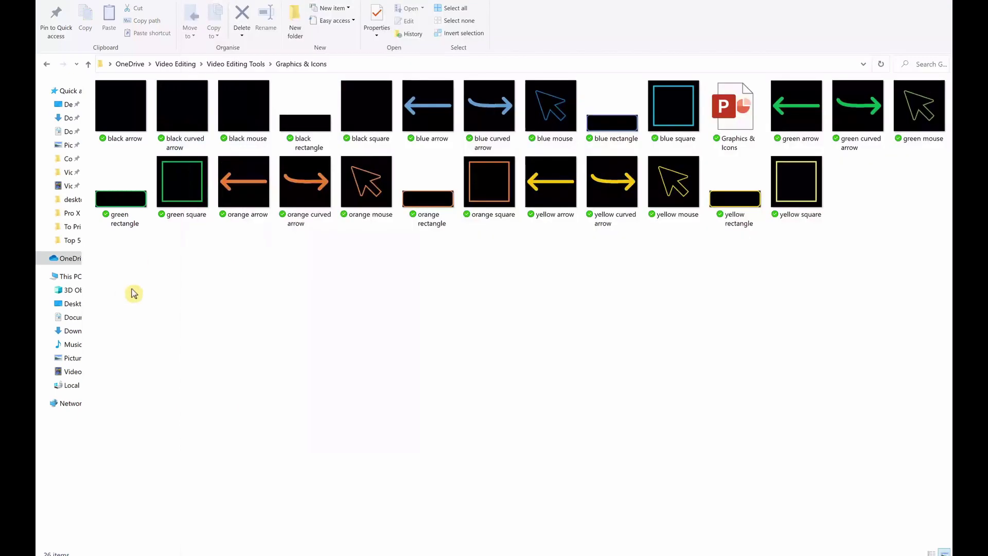
{"action": "key", "text": "ctrl+a"}
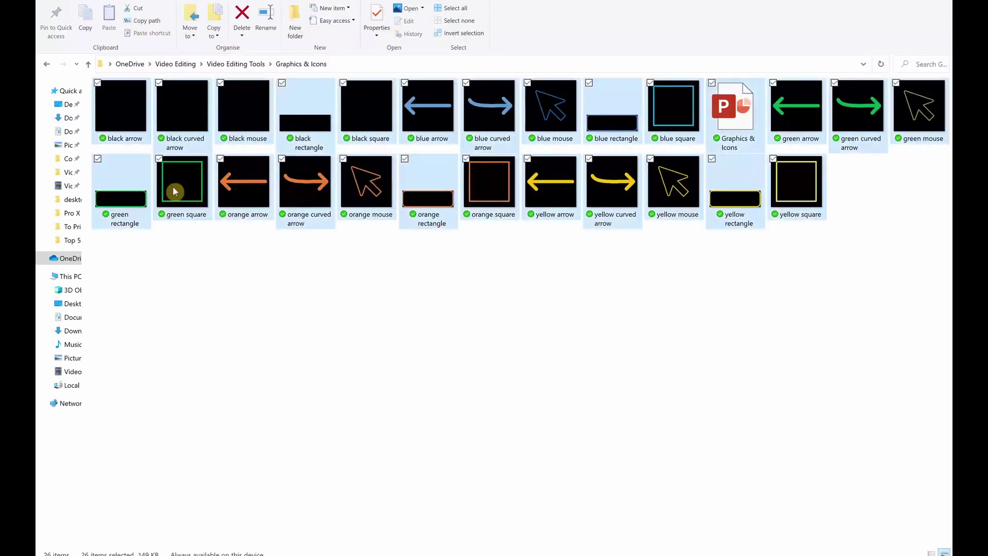
{"action": "left_click_drag", "start_coordinate": [172, 186], "coordinate": [329, 99]}
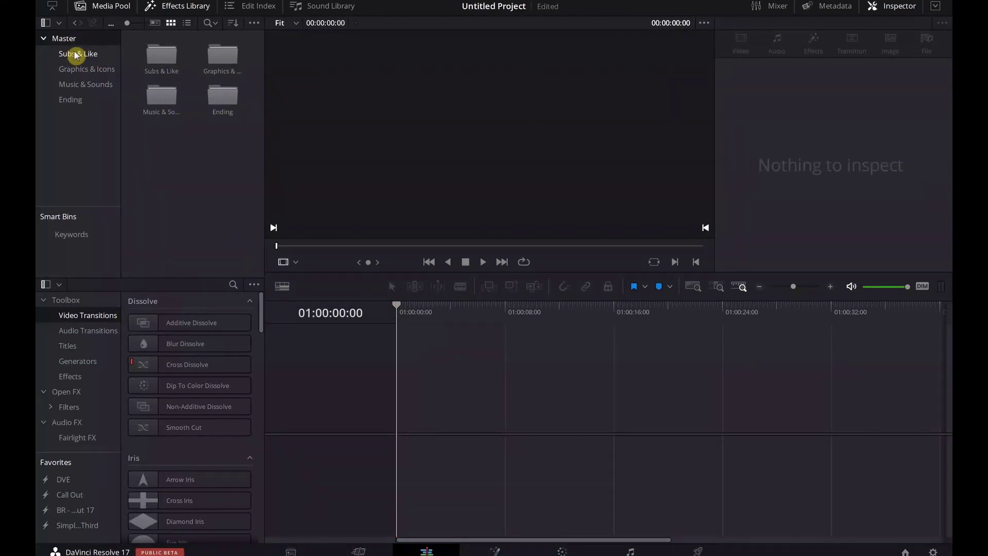
Step: Review the imported clips in the Subs & Like and Graphics & Icons bins
{"action": "left_click", "coordinate": [76, 55]}
{"action": "left_click", "coordinate": [150, 101]}
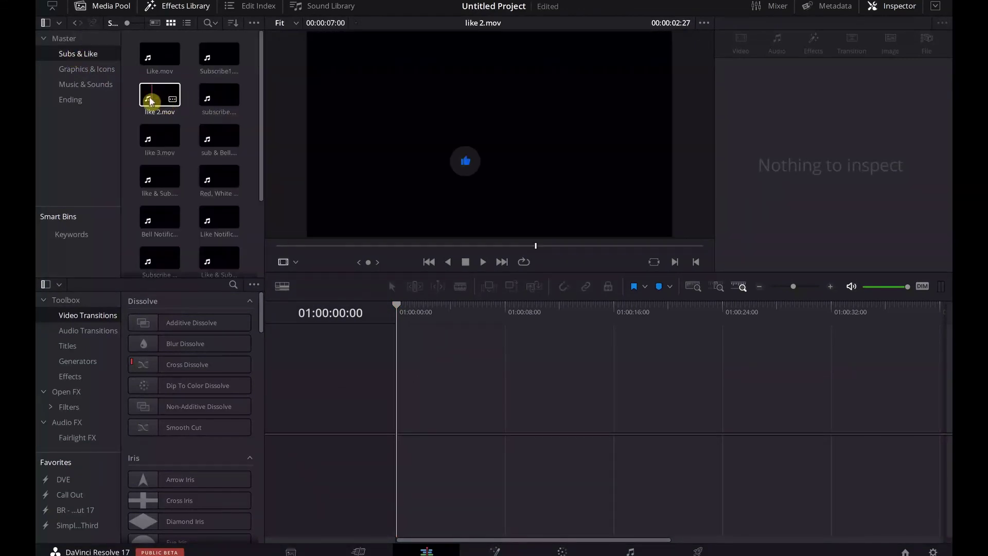
{"action": "left_click", "coordinate": [88, 72]}
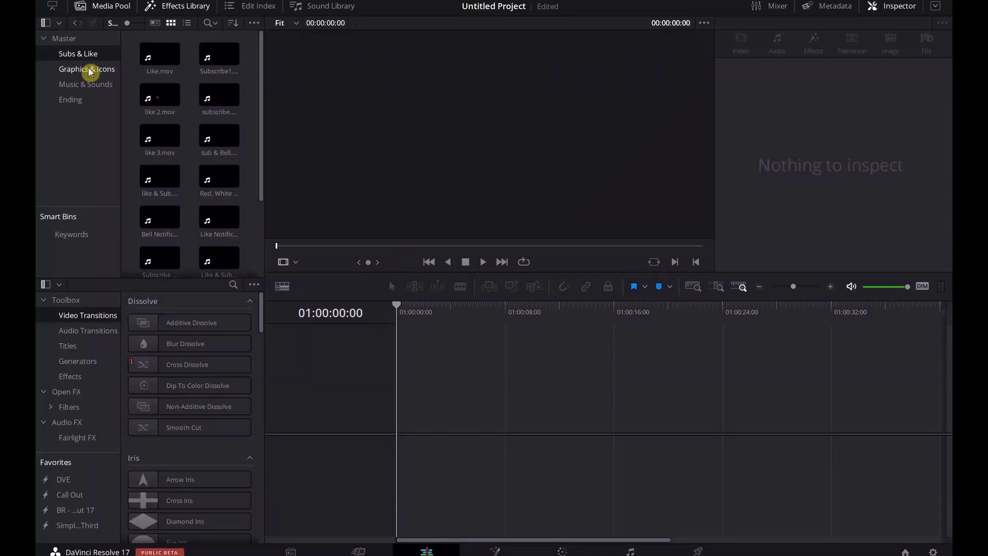
{"action": "left_click", "coordinate": [90, 72]}
{"action": "left_click", "coordinate": [174, 88]}
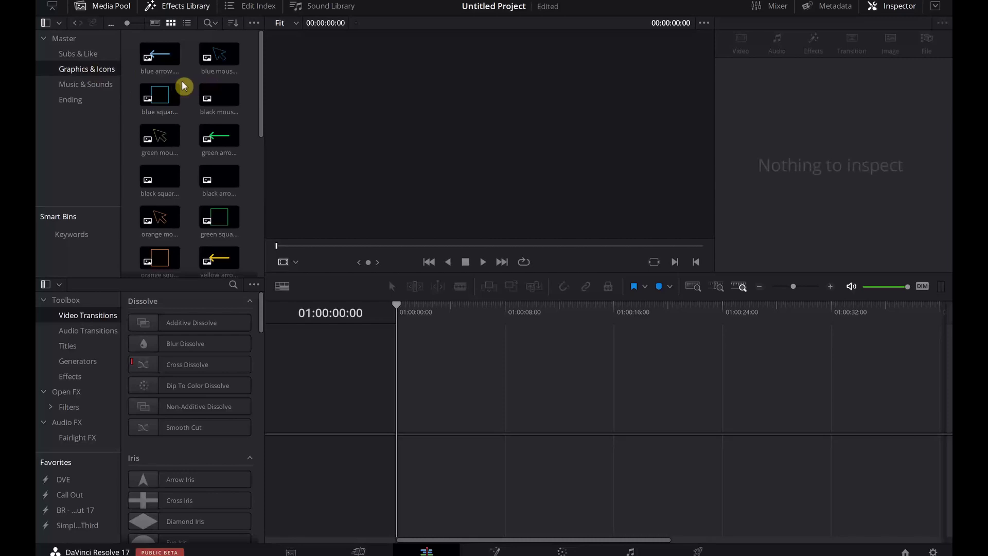
Step: Save the project as New Video Template
{"action": "left_click", "coordinate": [103, 1]}
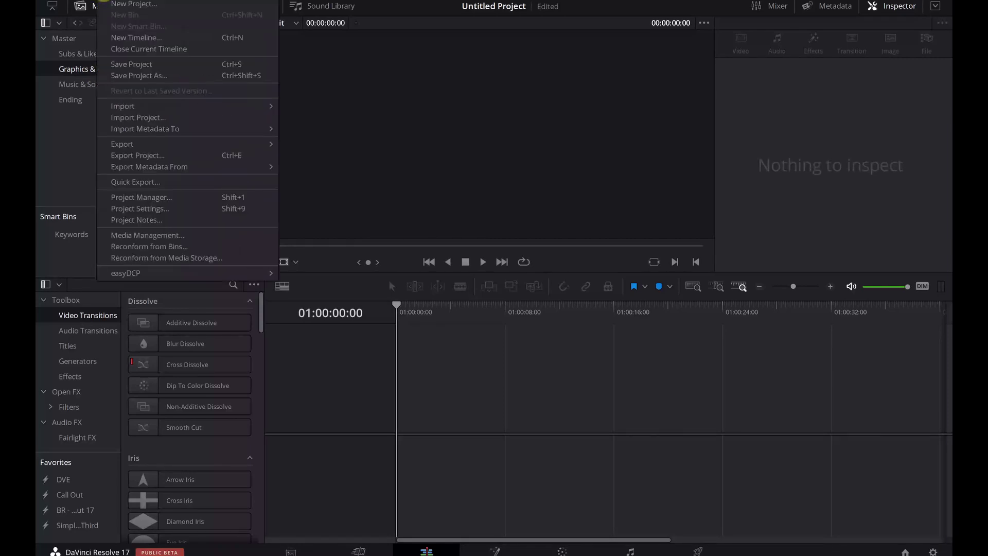
{"action": "left_click", "coordinate": [186, 76]}
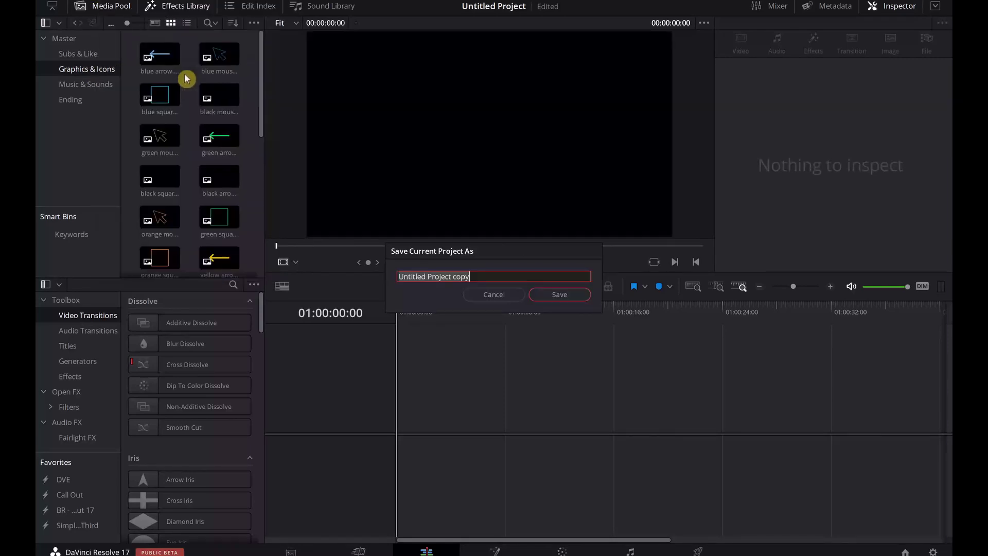
{"action": "type", "text": "New"}
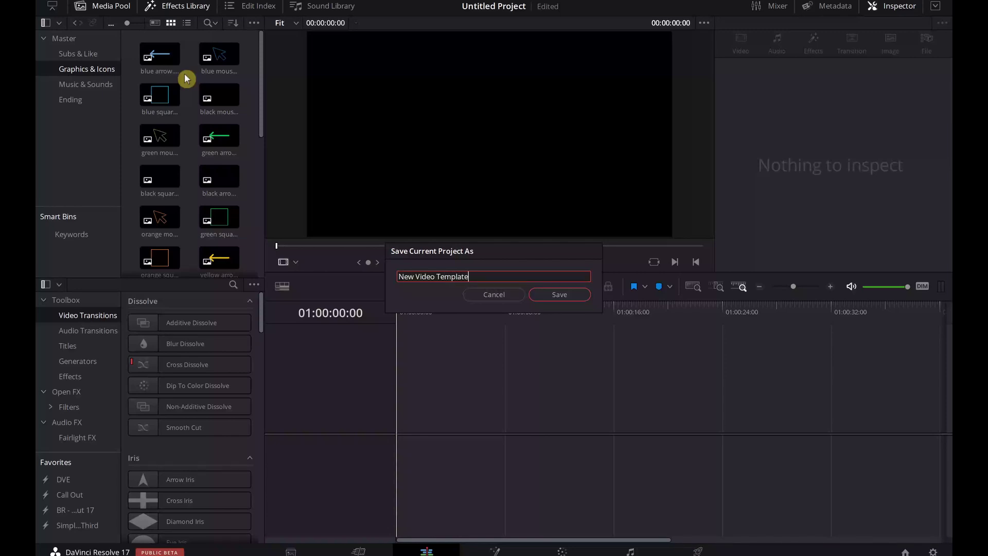
{"action": "type", "text": " Video Template"}
{"action": "left_click", "coordinate": [560, 295]}
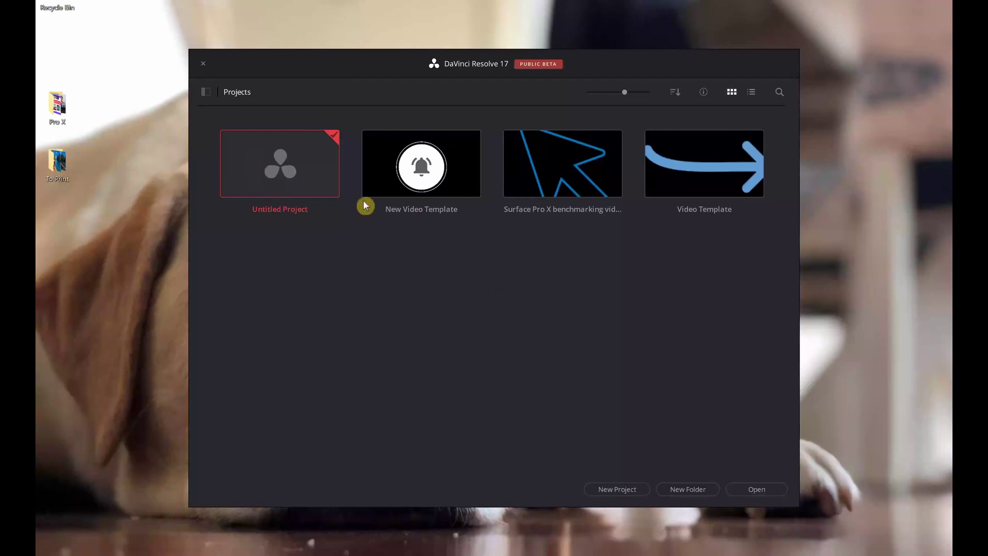
Step: Open the New Video Template project and check its Subs & Like and Graphics & Icons bins
{"action": "double_click", "coordinate": [456, 156]}
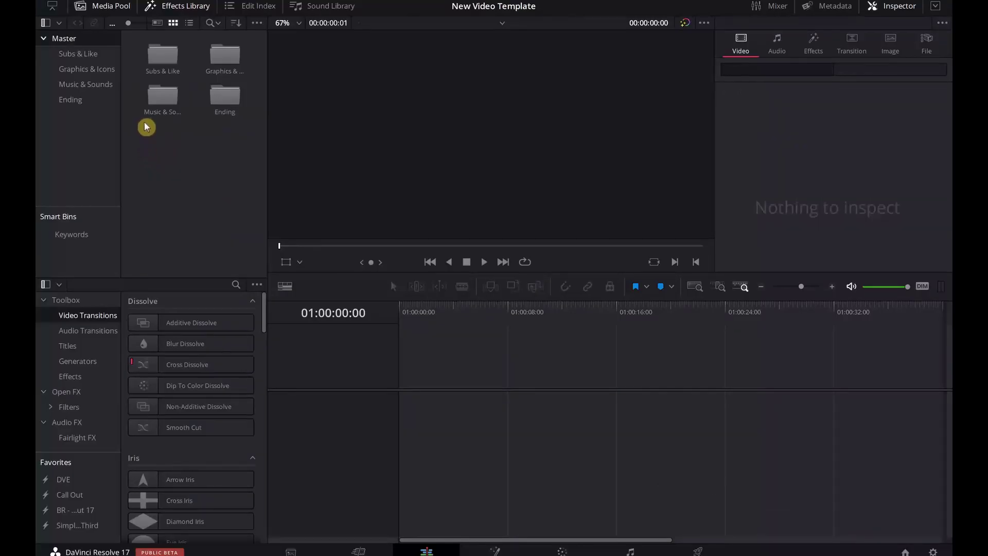
{"action": "left_click", "coordinate": [83, 55]}
{"action": "left_click", "coordinate": [91, 71]}
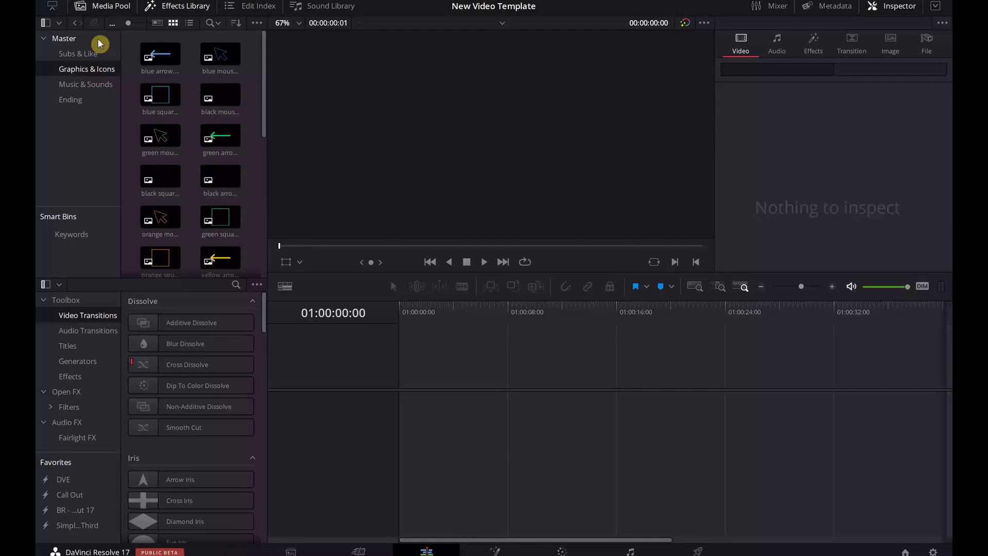
{"action": "left_click", "coordinate": [101, 44]}
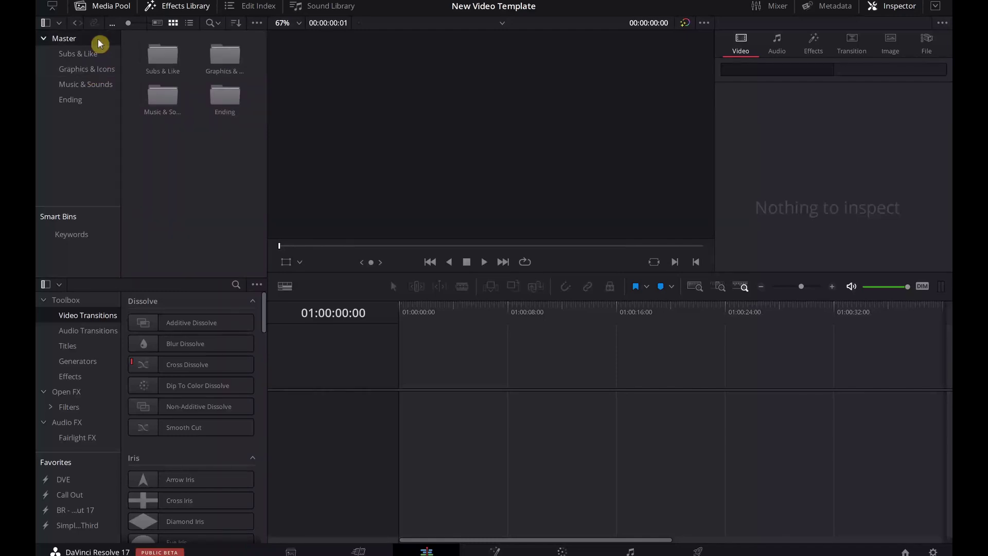
Step: Save a copy of the project as Top 10 Davinci Resolve Tips
{"action": "left_click", "coordinate": [109, 2]}
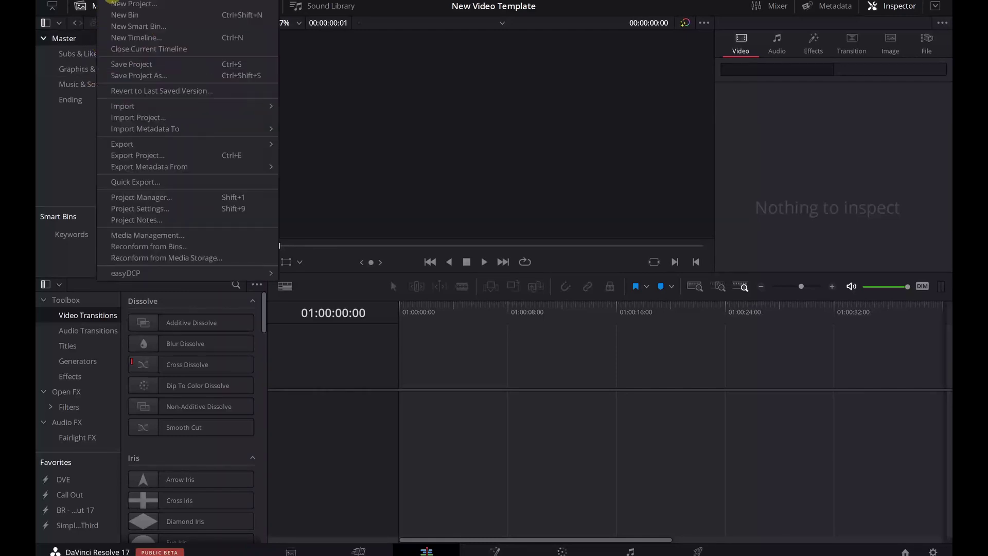
{"action": "left_click", "coordinate": [169, 77]}
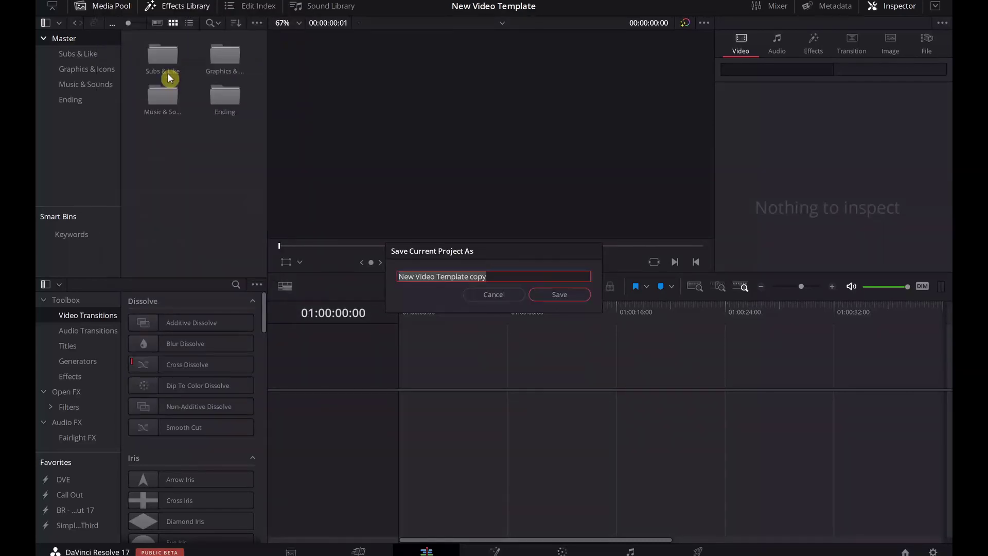
{"action": "key", "text": "BackSpace"}
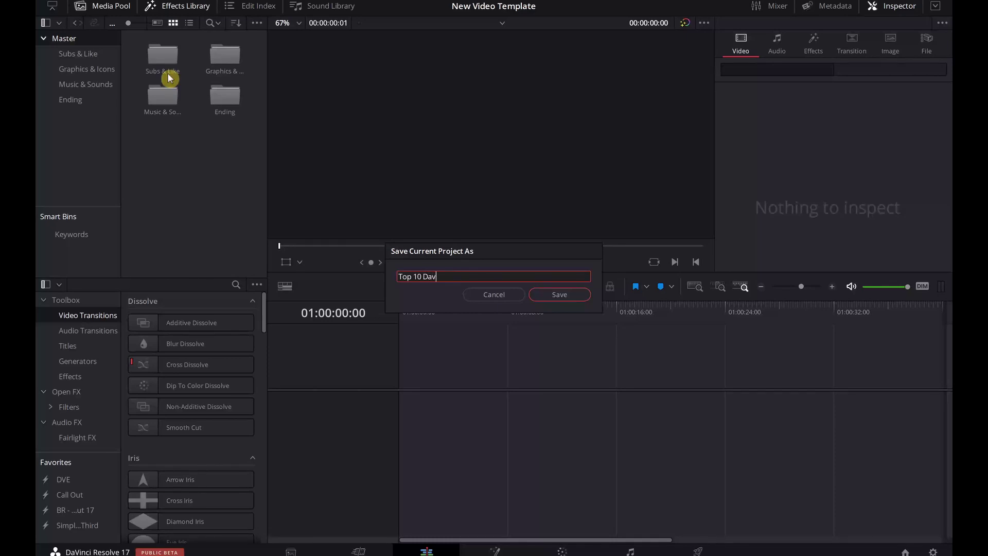
{"action": "type", "text": "Top 10 Davinci Resolve Tips"}
{"action": "left_click", "coordinate": [555, 297]}
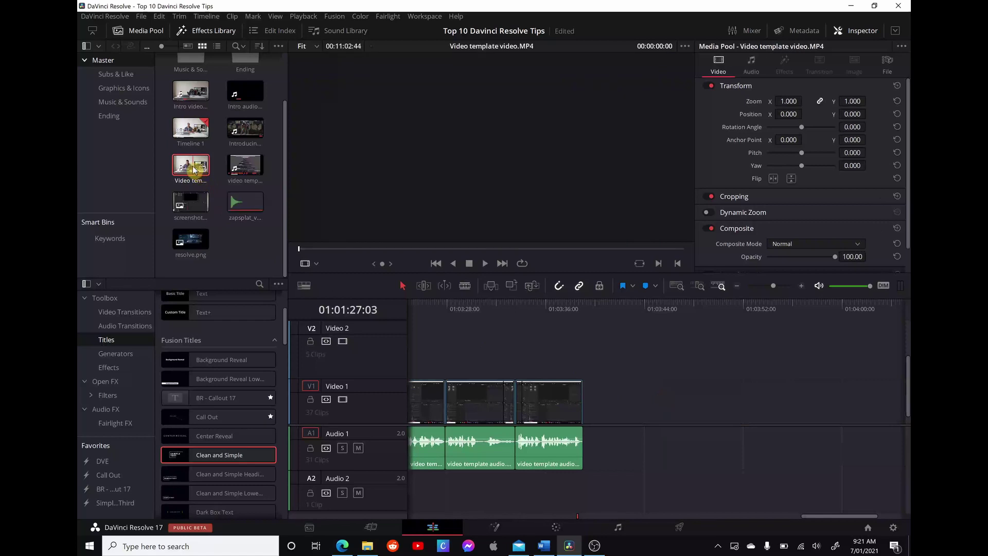
Step: Place Video template video.MP4 at the end of Timeline 1, after the existing clips
{"action": "left_click_drag", "start_coordinate": [195, 171], "coordinate": [770, 469]}
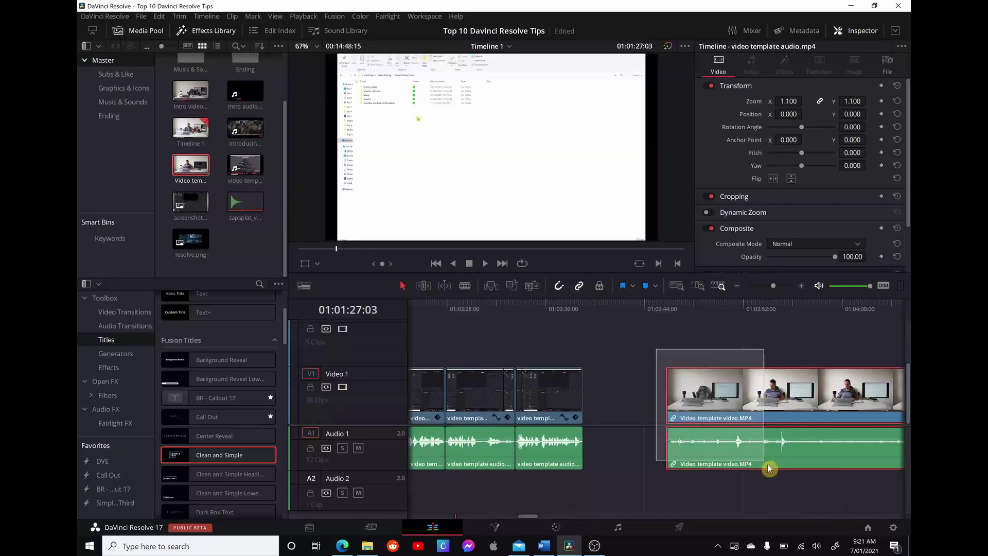
Step: Generate optimized media for the Video template video clip on the timeline
{"action": "left_click", "coordinate": [783, 405]}
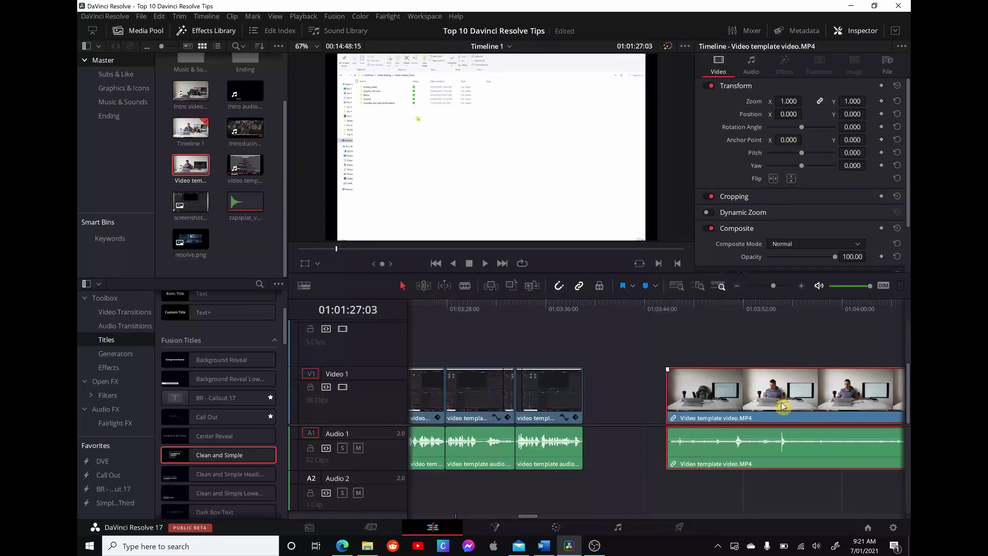
{"action": "right_click", "coordinate": [783, 405]}
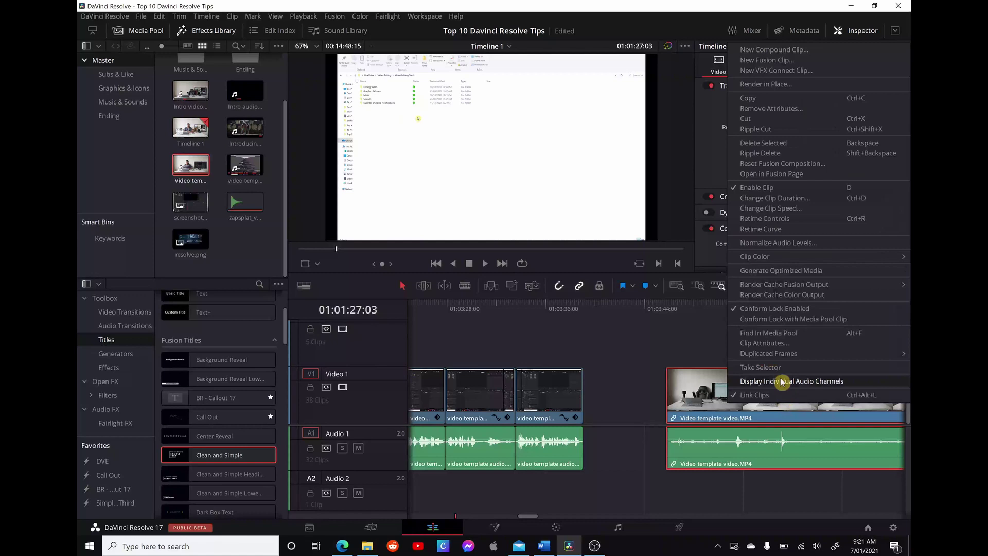
{"action": "left_click", "coordinate": [781, 270]}
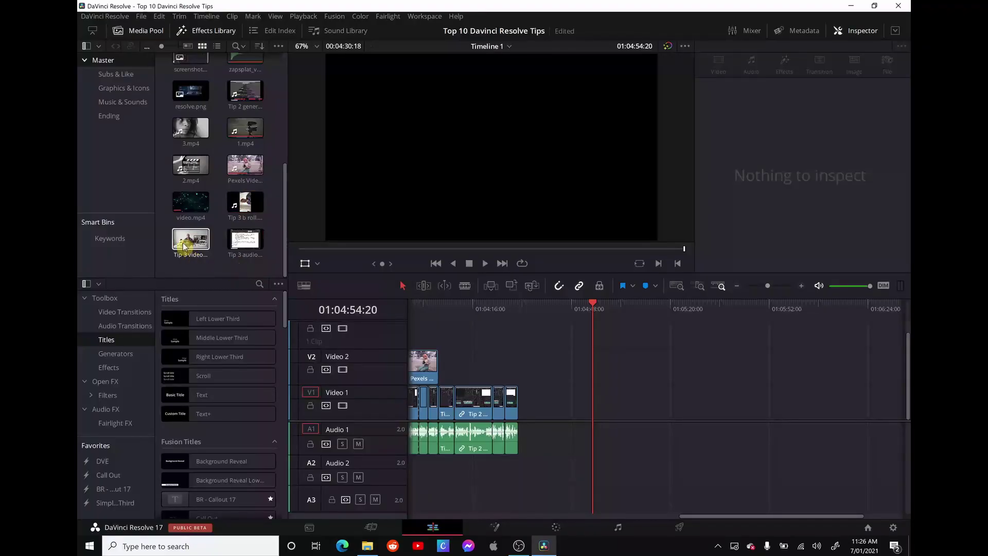
Step: Stack the Tip 3 video, audio and b roll clips on Timeline 1's first three tracks
{"action": "left_click", "coordinate": [242, 204]}
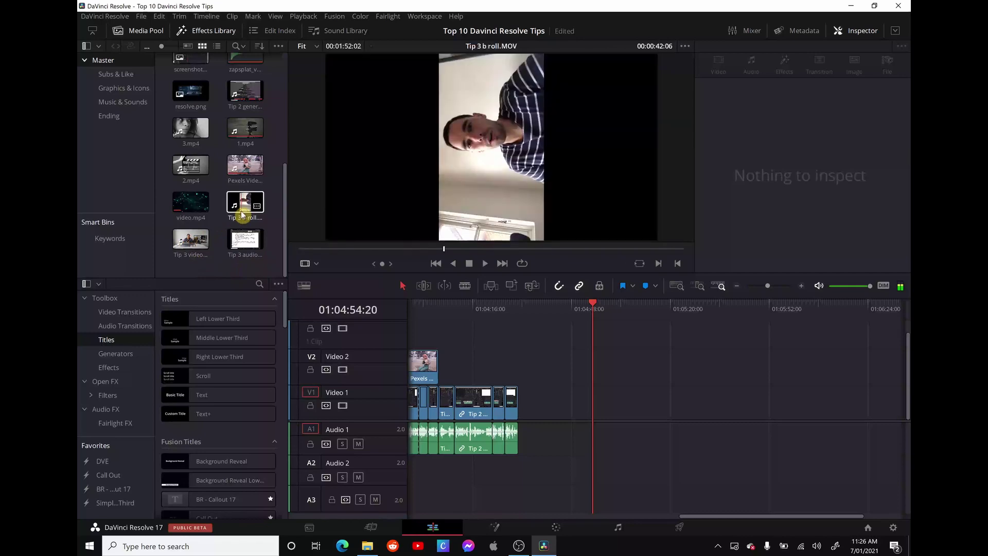
{"action": "left_click", "coordinate": [244, 246]}
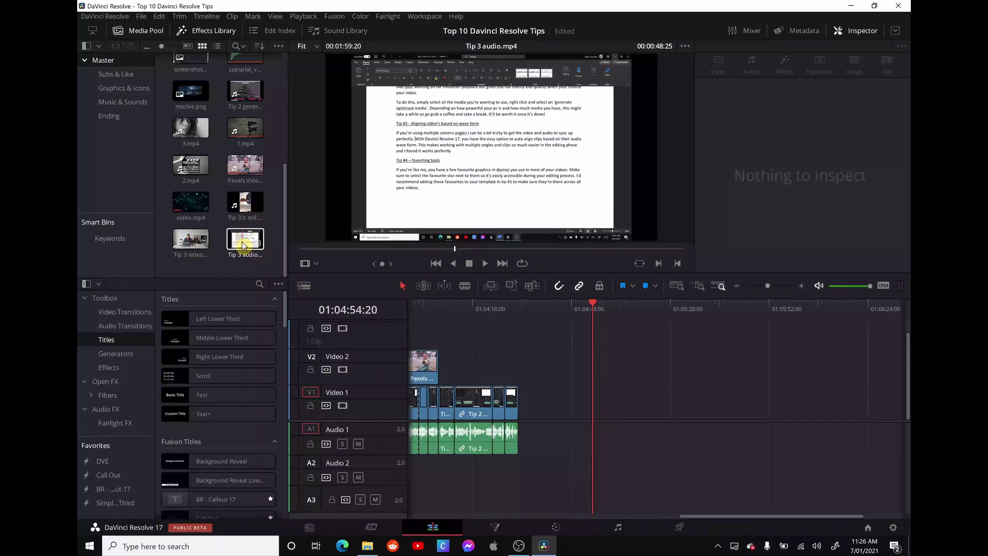
{"action": "left_click_drag", "start_coordinate": [244, 246], "coordinate": [700, 499]}
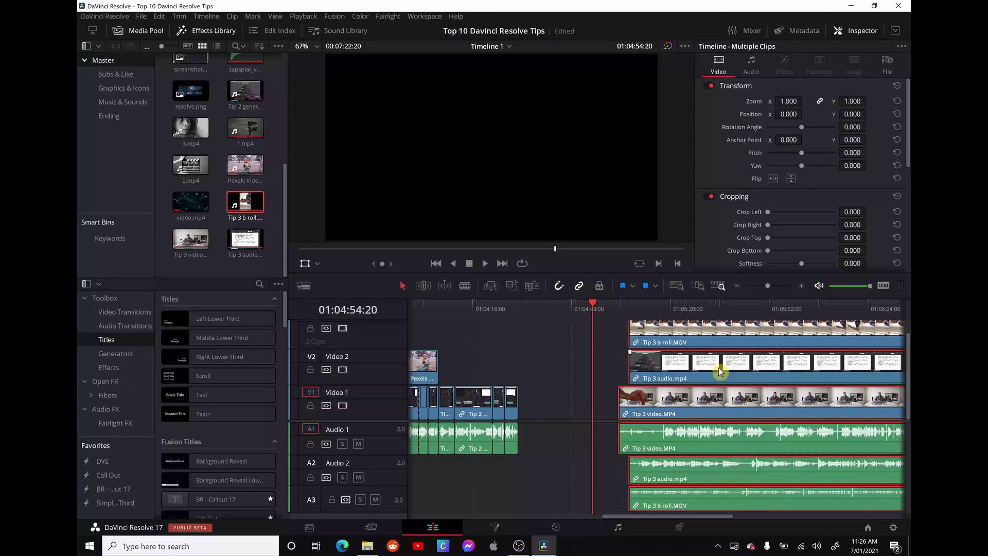
Step: Auto-align the three Tip 3 clips based on their audio waveforms
{"action": "right_click", "coordinate": [719, 368]}
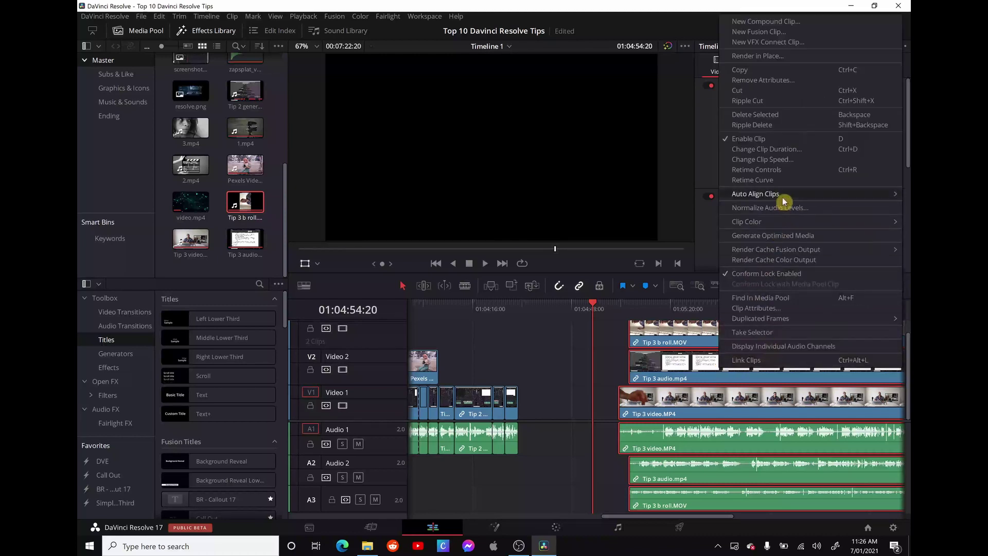
{"action": "mouse_move", "coordinate": [786, 198]}
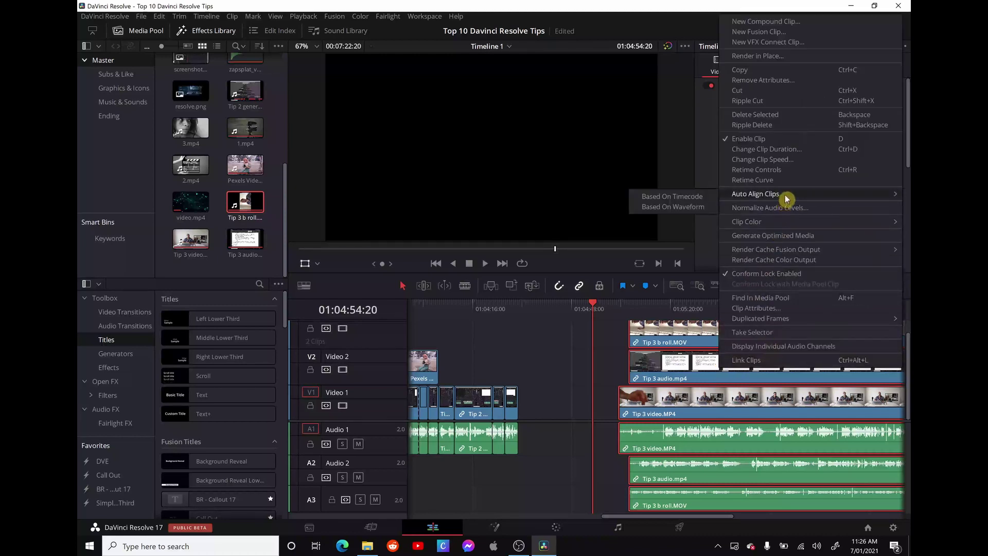
{"action": "left_click", "coordinate": [701, 207]}
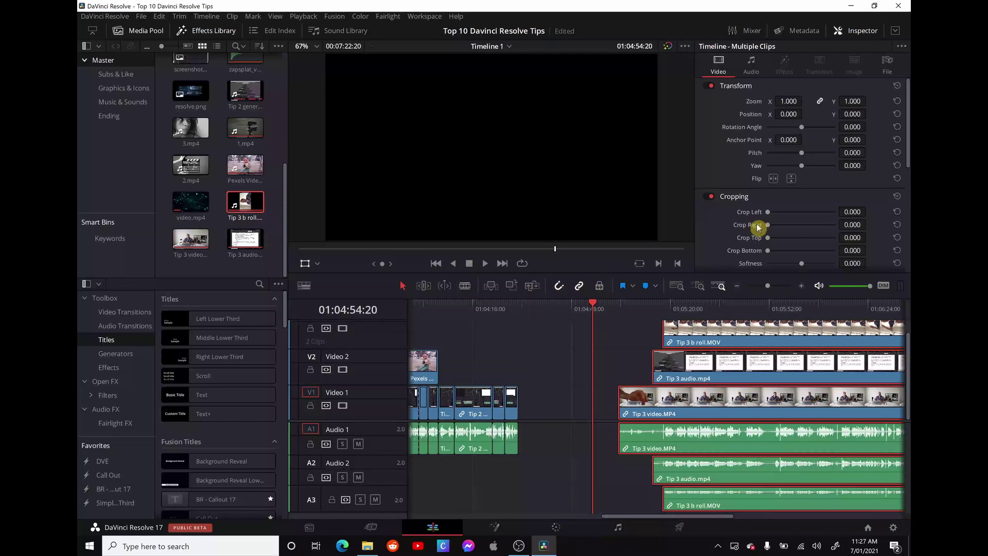
{"action": "mouse_move", "coordinate": [707, 521]}
{"action": "left_mouse_down"}
{"action": "mouse_move", "coordinate": [830, 515]}
{"action": "mouse_move", "coordinate": [722, 515]}
{"action": "left_mouse_up"}
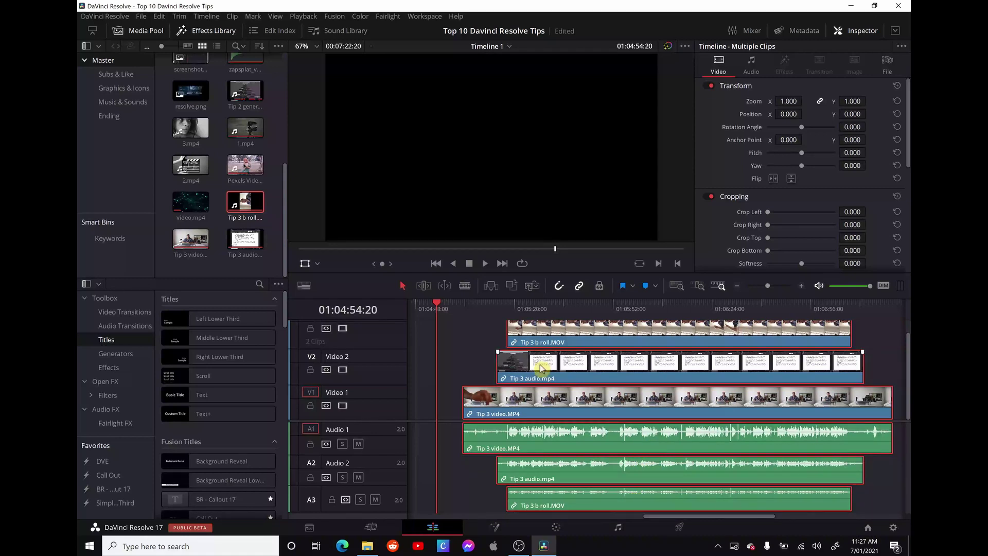
Step: Blade all Tip 3 clips at 01:05:17:11 and ripple delete the pieces before the cut
{"action": "left_click", "coordinate": [507, 305]}
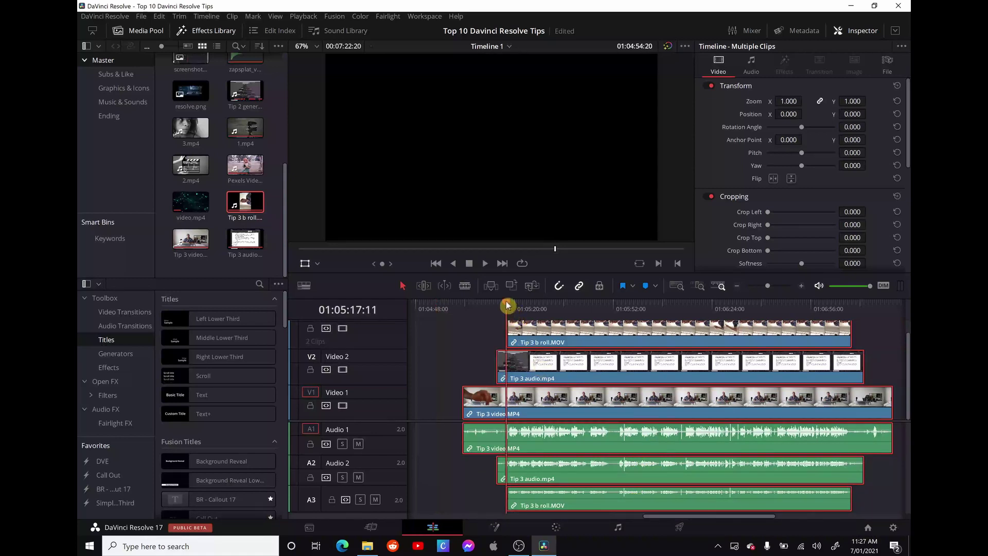
{"action": "key", "text": "ctrl+b"}
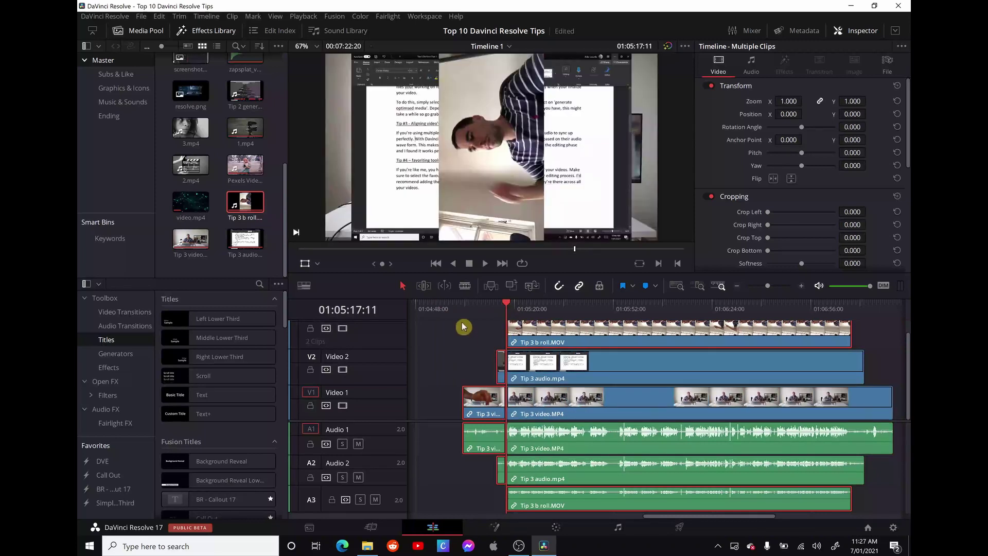
{"action": "left_click_drag", "start_coordinate": [456, 495], "coordinate": [501, 346]}
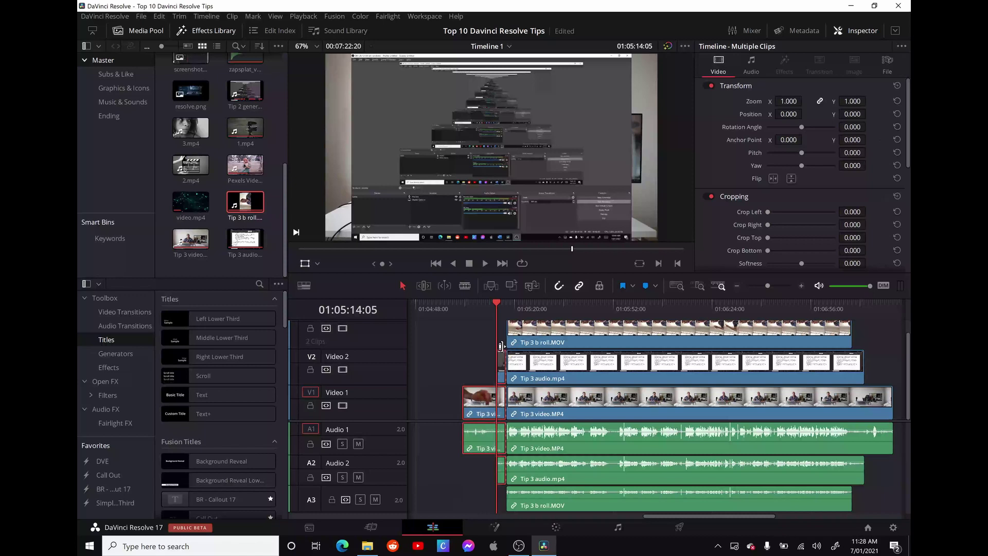
{"action": "key", "text": "shift+Delete"}
Step: Cut the clips where the b roll ends and delete the leftover pieces past that point
{"action": "left_click", "coordinate": [809, 305]}
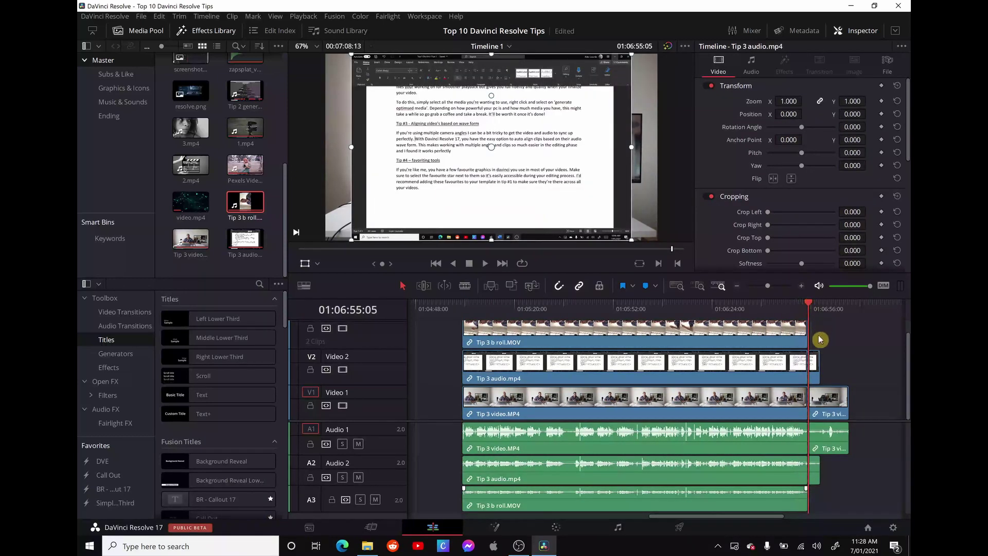
{"action": "left_click_drag", "start_coordinate": [818, 336], "coordinate": [858, 501]}
{"action": "key", "text": "Delete"}
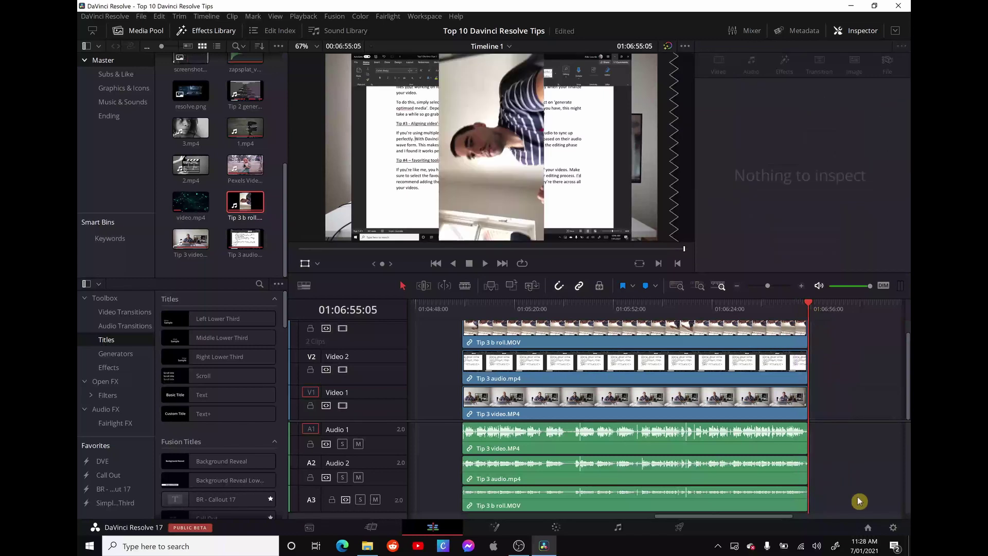
{"action": "left_click_drag", "start_coordinate": [746, 521], "coordinate": [742, 520]}
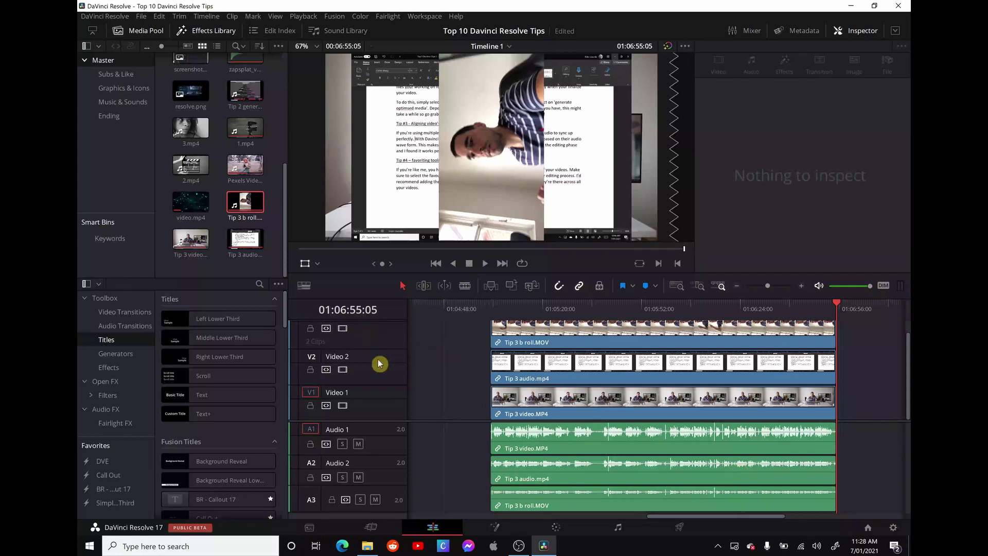
Step: Disable Video 2, rotate the b-roll clip to about -90.69°, and play back to check the inset
{"action": "left_click", "coordinate": [343, 370]}
{"action": "left_click", "coordinate": [532, 343]}
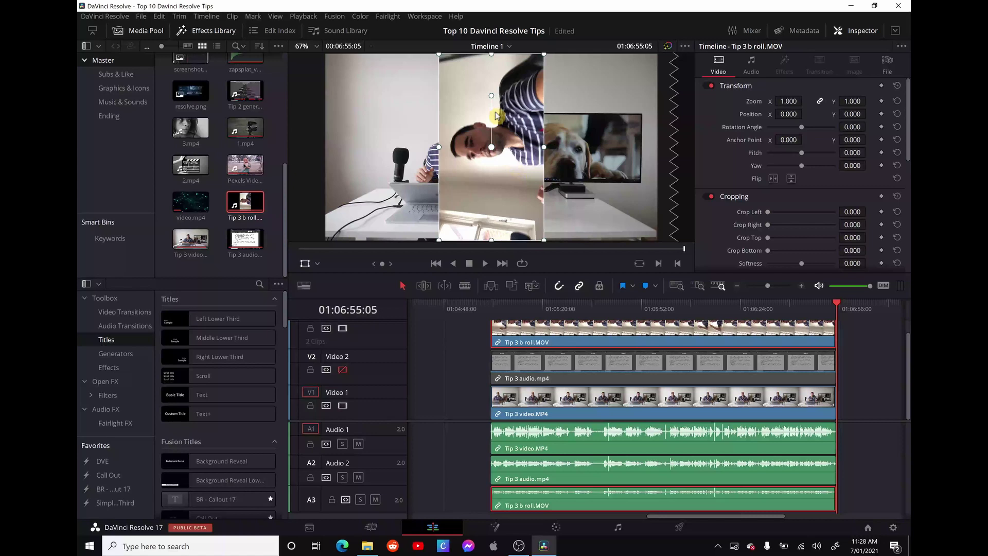
{"action": "left_click_drag", "start_coordinate": [810, 128], "coordinate": [803, 130]}
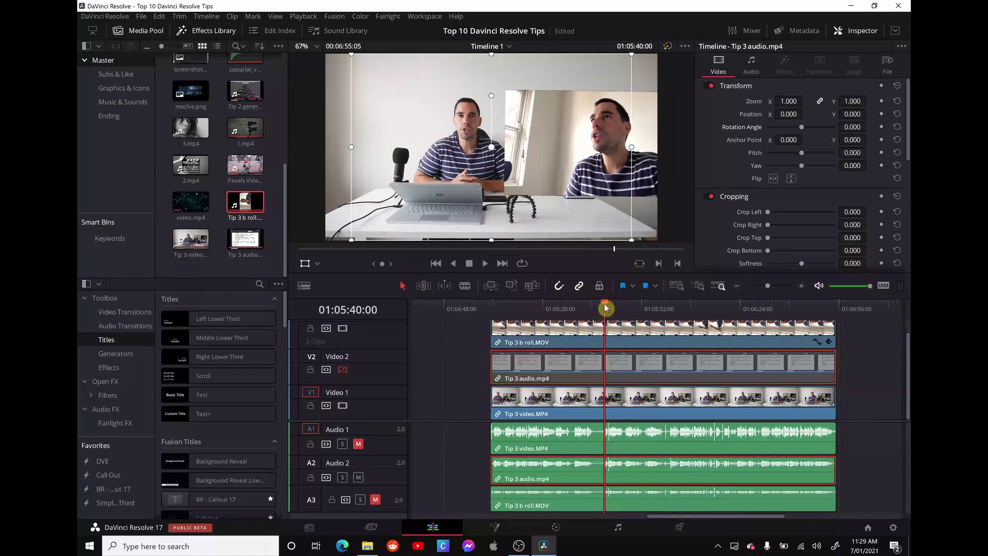
{"action": "key", "text": "space"}
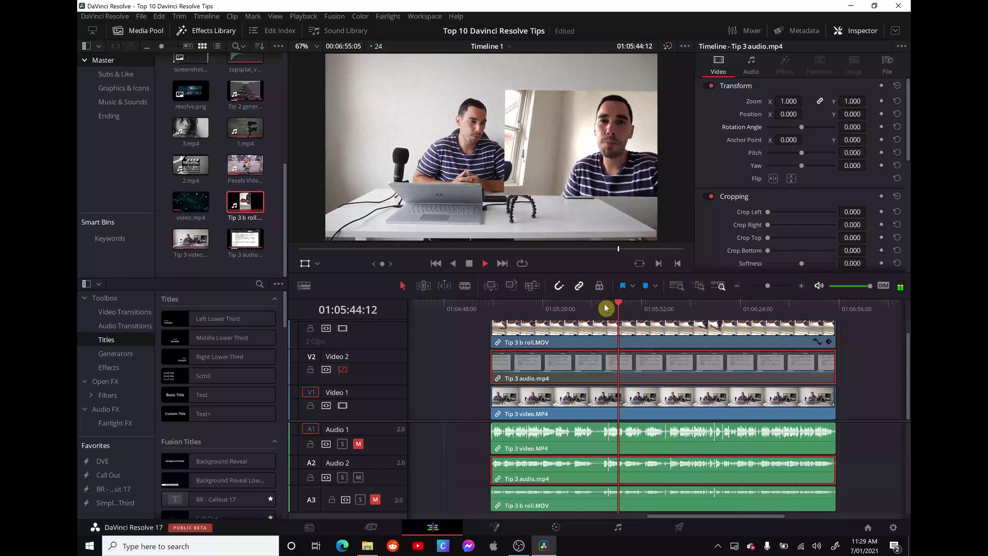
{"action": "key", "text": "space"}
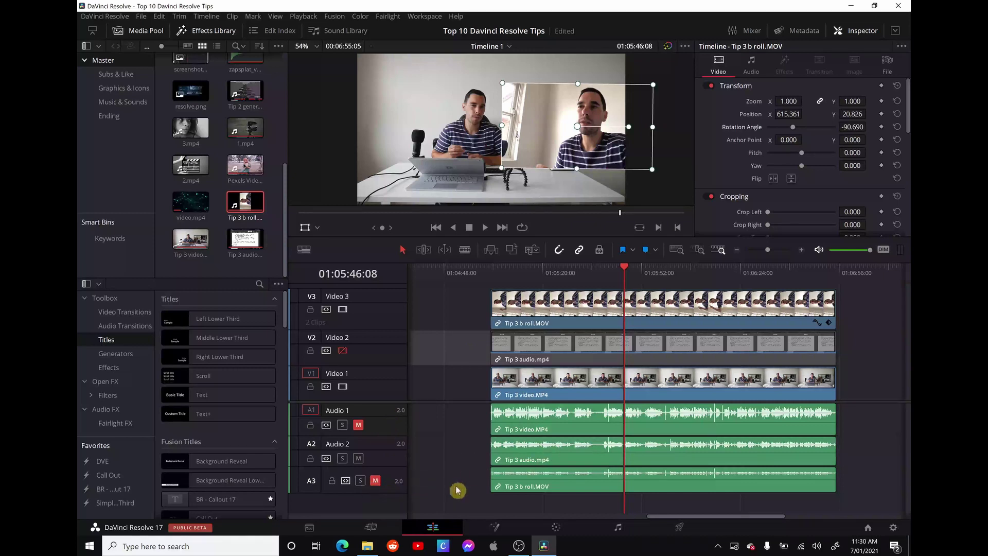
Step: Delete the linked Tip 3 video clips, then undo the mistaken deletion
{"action": "left_click", "coordinate": [570, 487]}
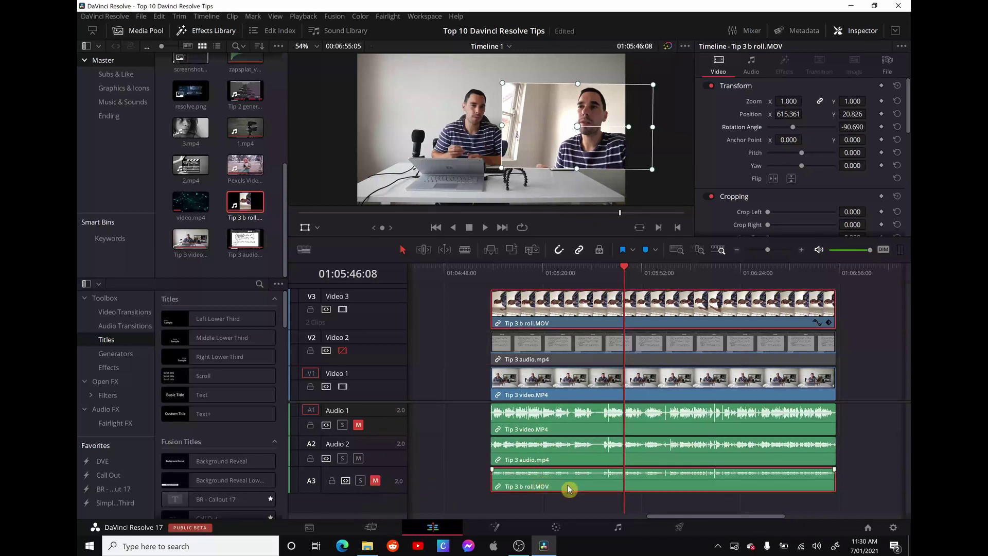
{"action": "left_click", "coordinate": [574, 426]}
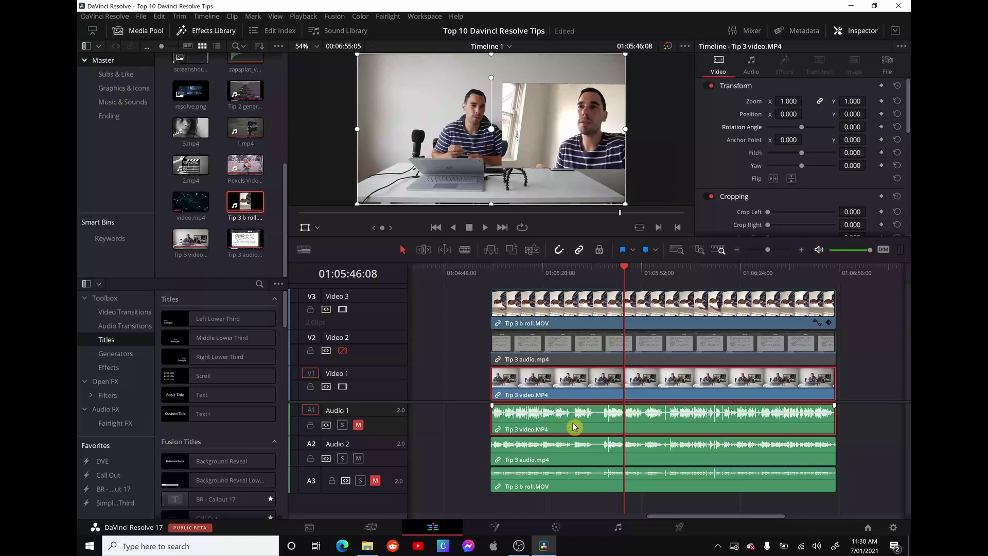
{"action": "left_click", "coordinate": [479, 419]}
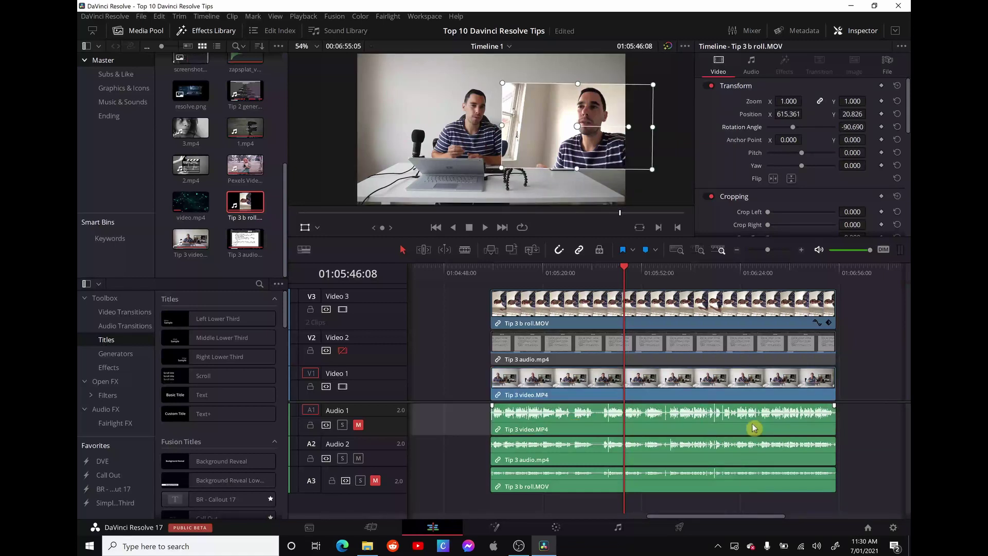
{"action": "left_click", "coordinate": [754, 428]}
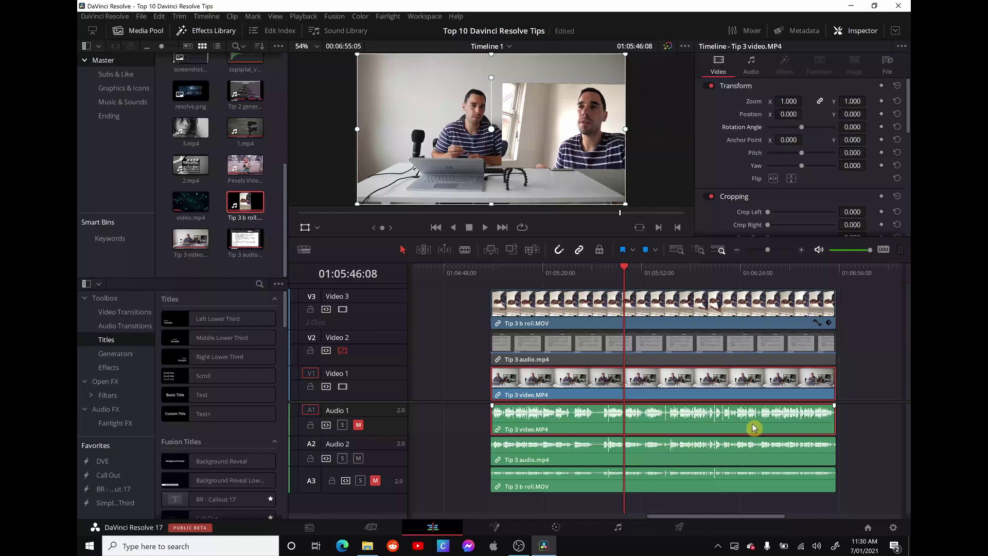
{"action": "key", "text": "Delete"}
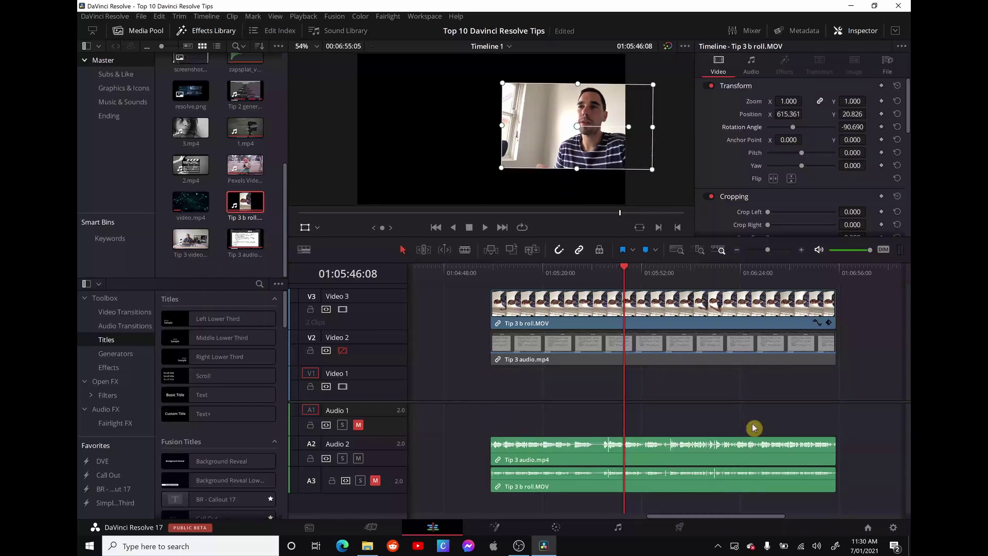
{"action": "key", "text": "ctrl+z"}
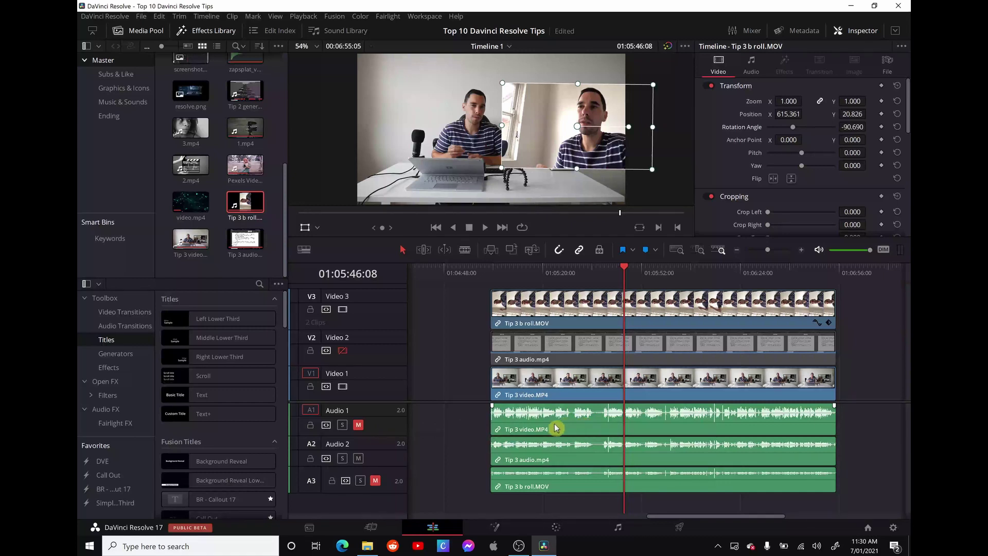
Step: Remove the Tip 3 video audio from Audio 1 and the b-roll audio from Audio 3
{"action": "left_click", "coordinate": [580, 427]}
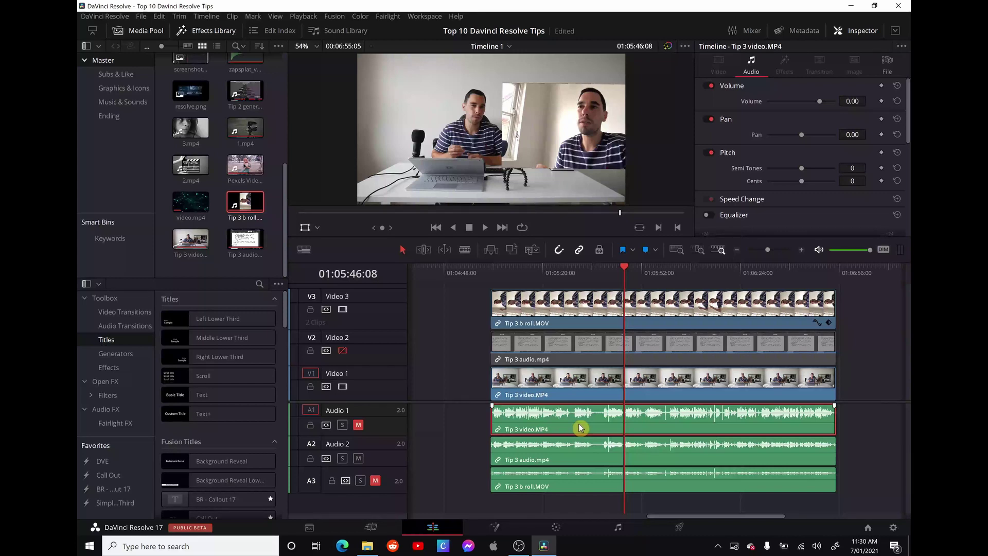
{"action": "key", "text": "Delete"}
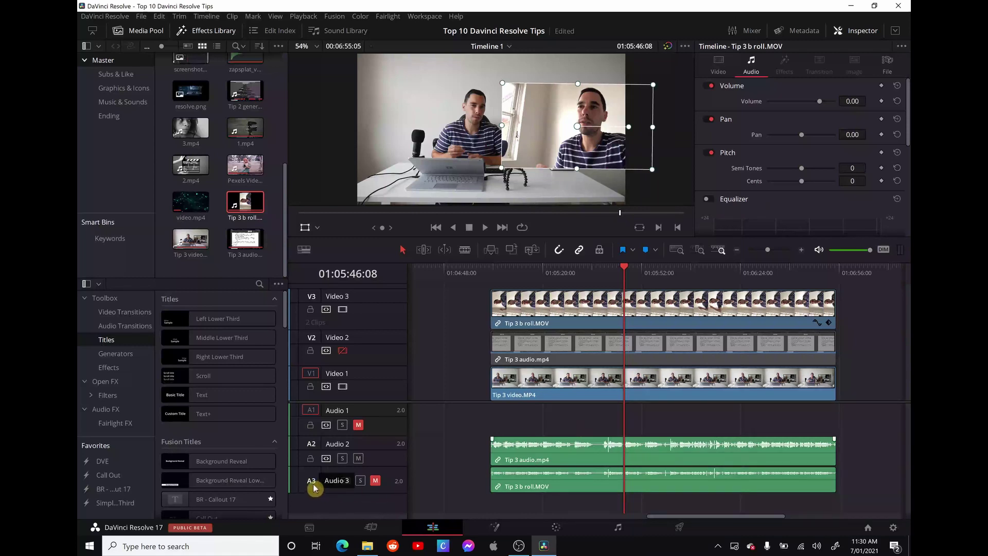
{"action": "left_click", "coordinate": [564, 485]}
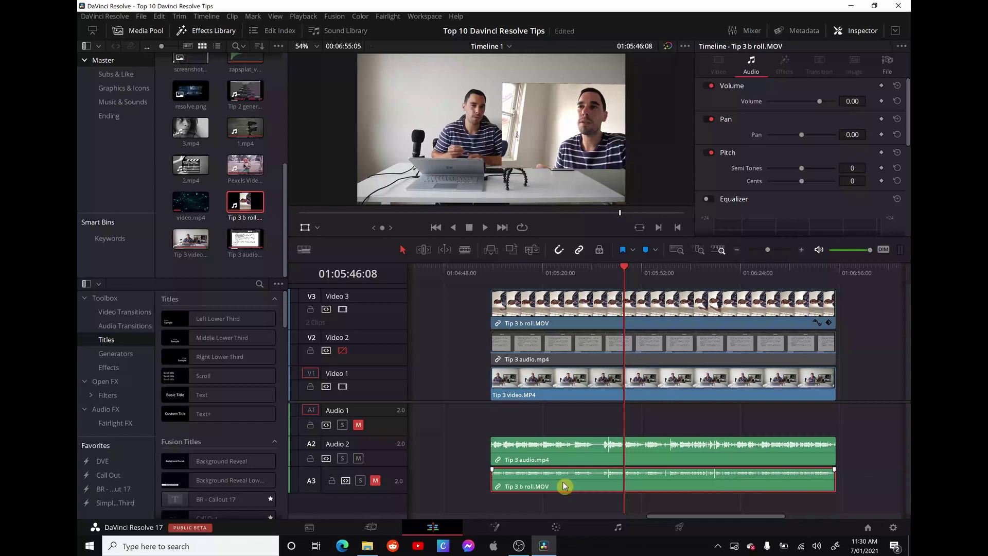
{"action": "key", "text": "Delete"}
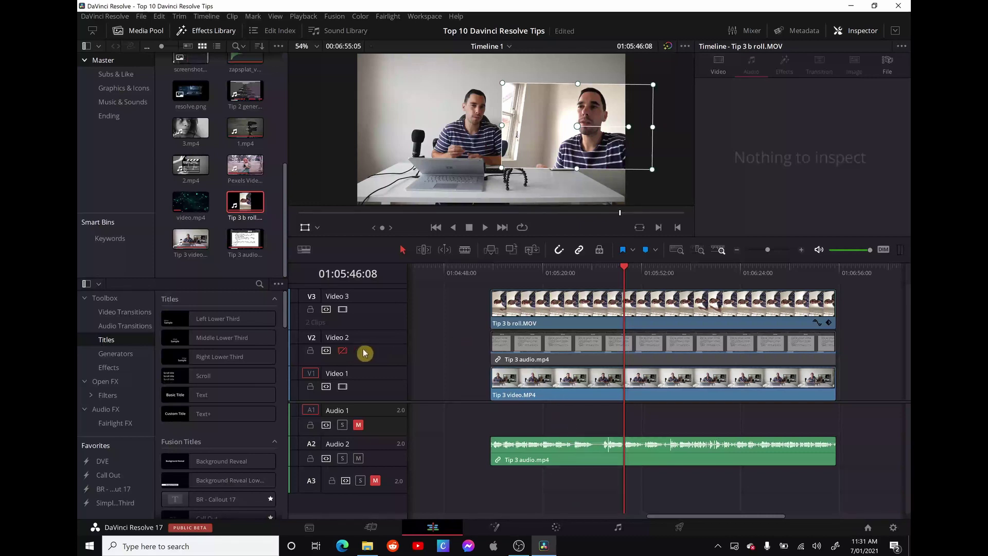
Step: Remove the Tip 3 audio clip's video from Video 2
{"action": "left_click", "coordinate": [519, 347]}
{"action": "left_click", "coordinate": [518, 347]}
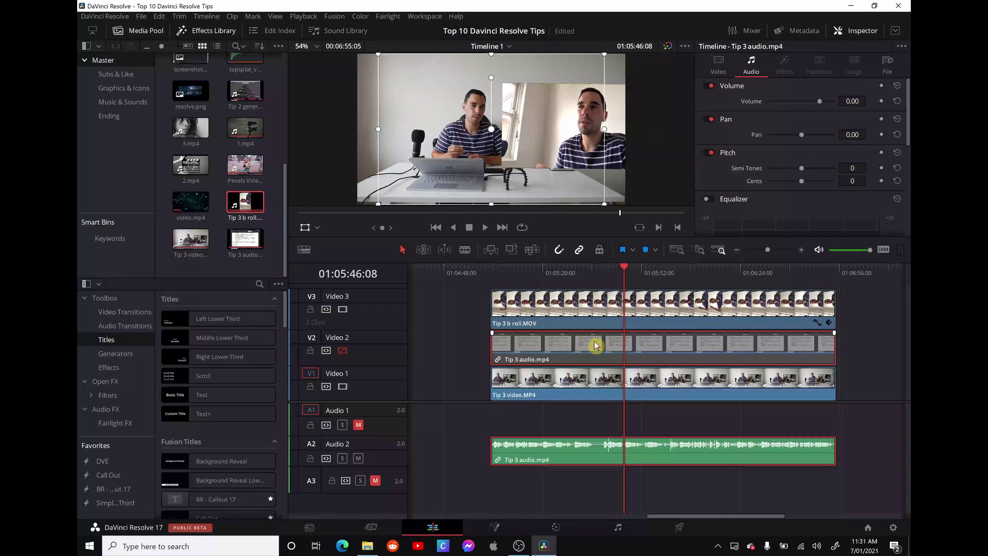
{"action": "left_click", "coordinate": [654, 444]}
{"action": "left_click", "coordinate": [488, 340]}
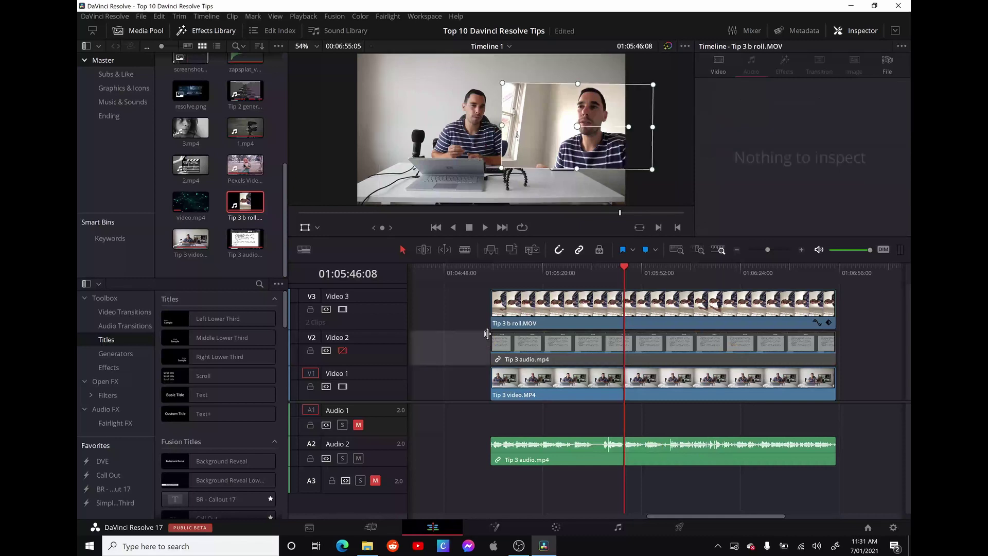
{"action": "left_click", "coordinate": [597, 347]}
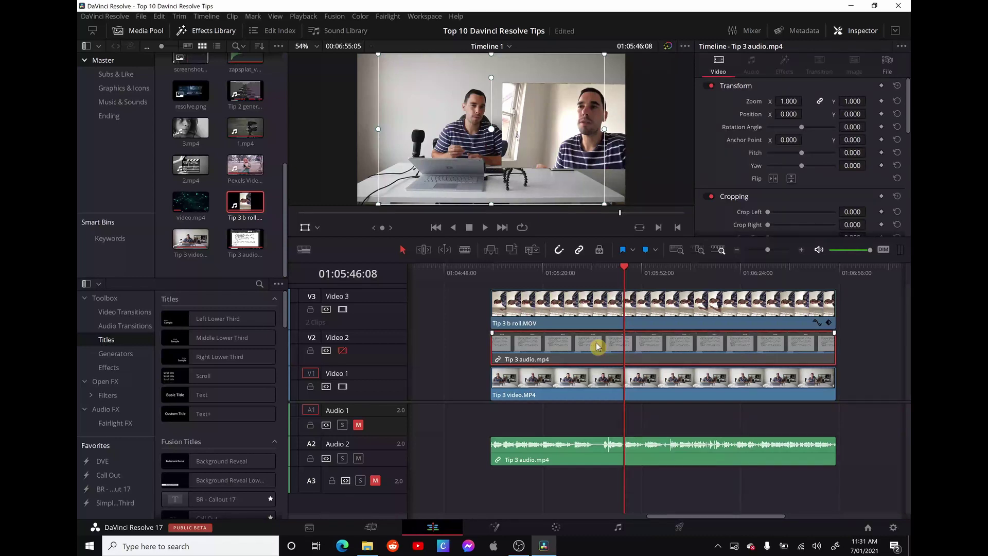
{"action": "key", "text": "Delete"}
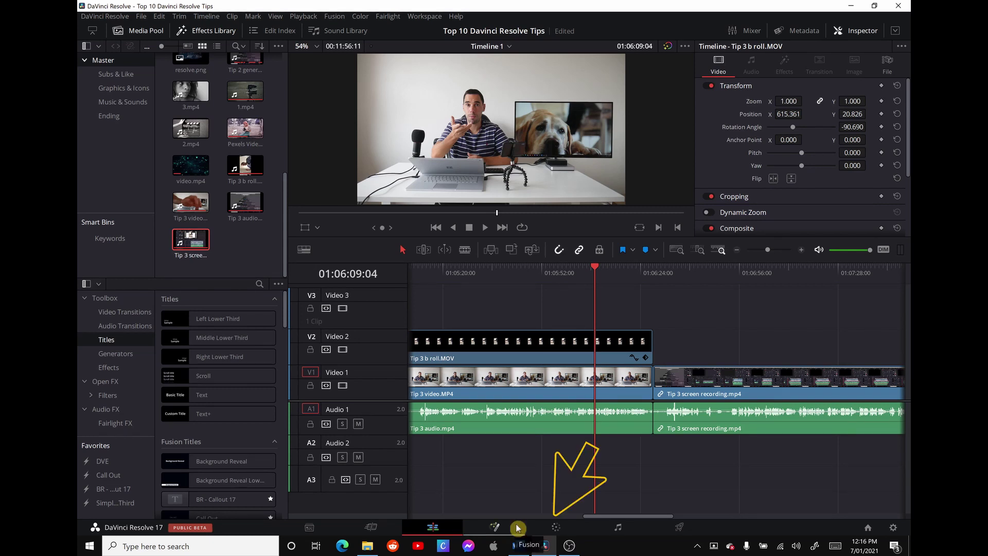
Step: Switch to the Color page to show Timeline 1's clips and the 01 node
{"action": "left_click", "coordinate": [564, 529]}
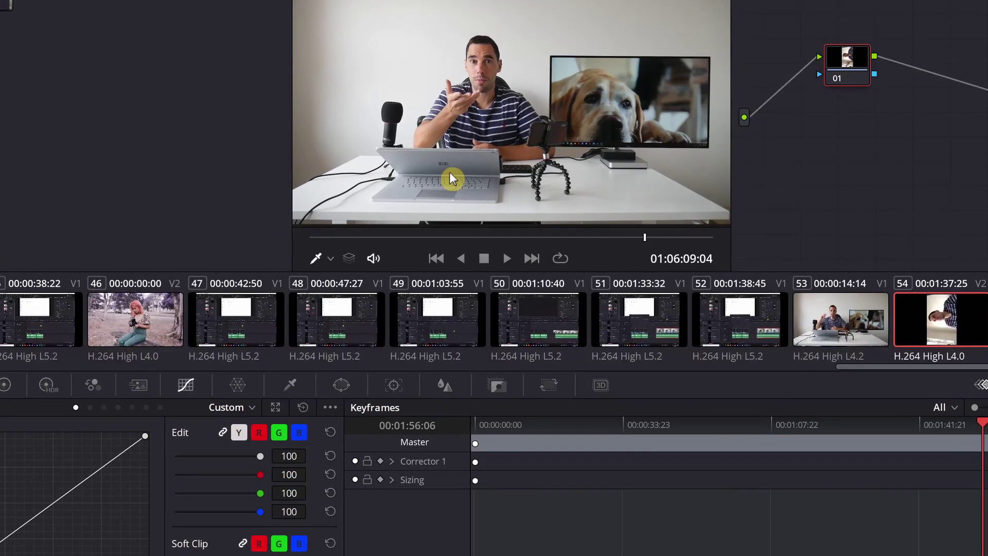
Step: Grab still 2.7.1 of the current frame and start exporting it from the Gallery
{"action": "right_click", "coordinate": [490, 101]}
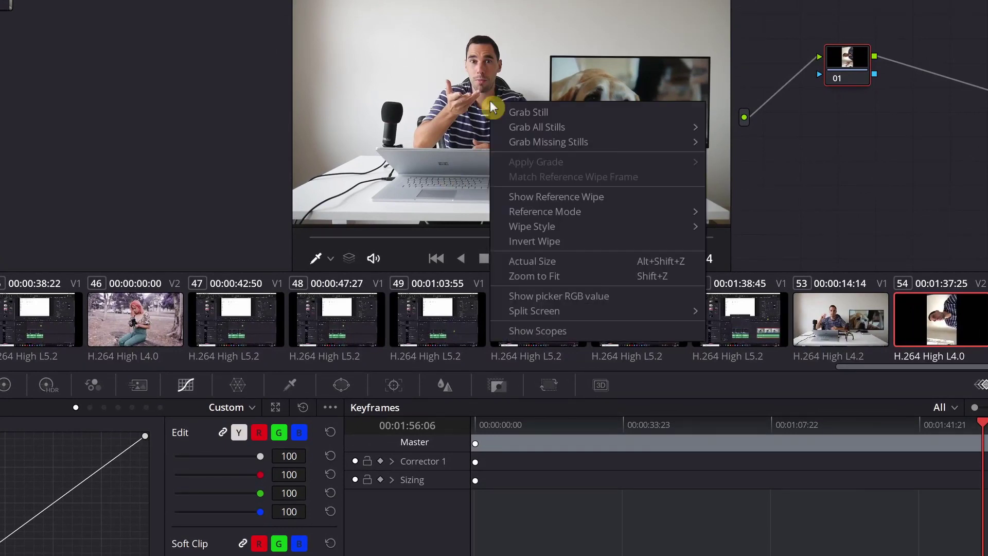
{"action": "left_click", "coordinate": [492, 105]}
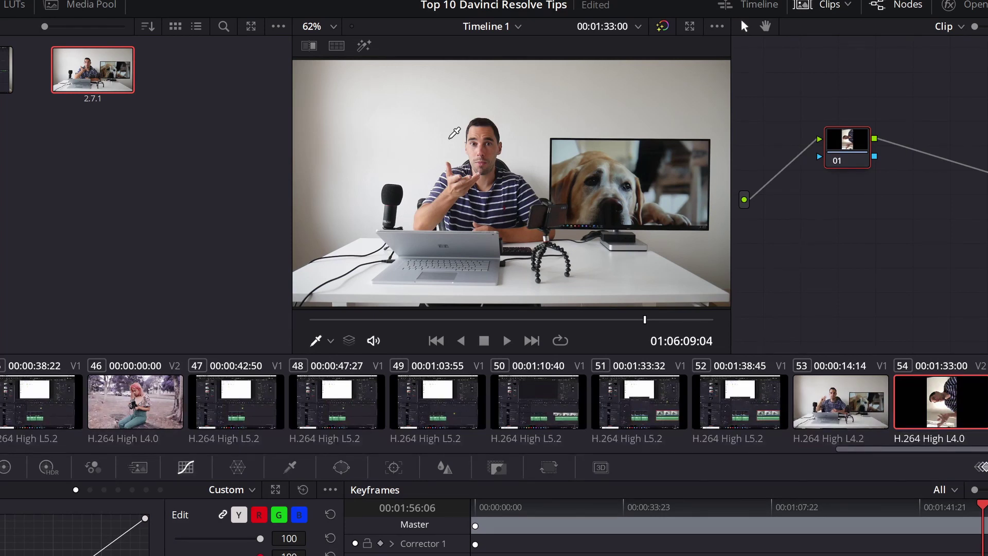
{"action": "right_click", "coordinate": [133, 77]}
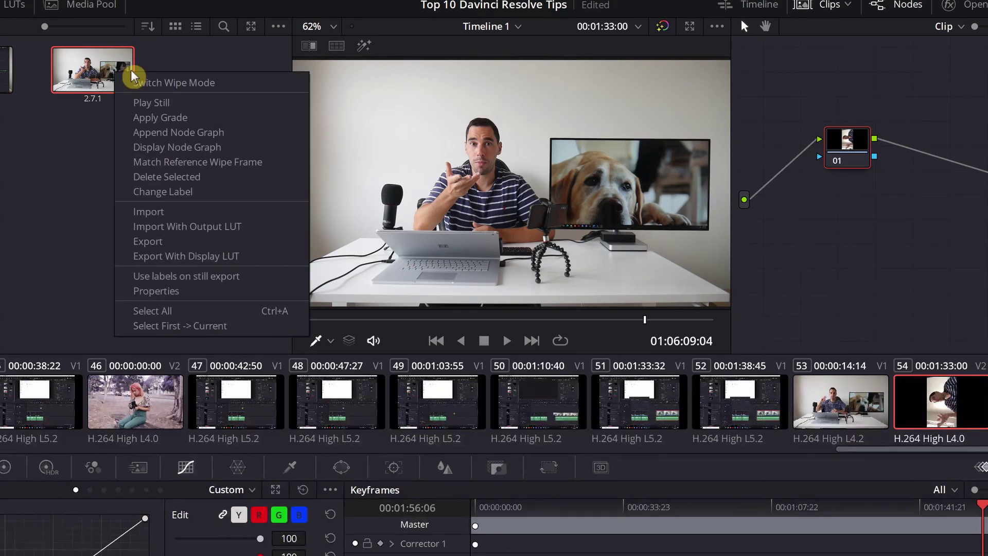
{"action": "left_click", "coordinate": [148, 242]}
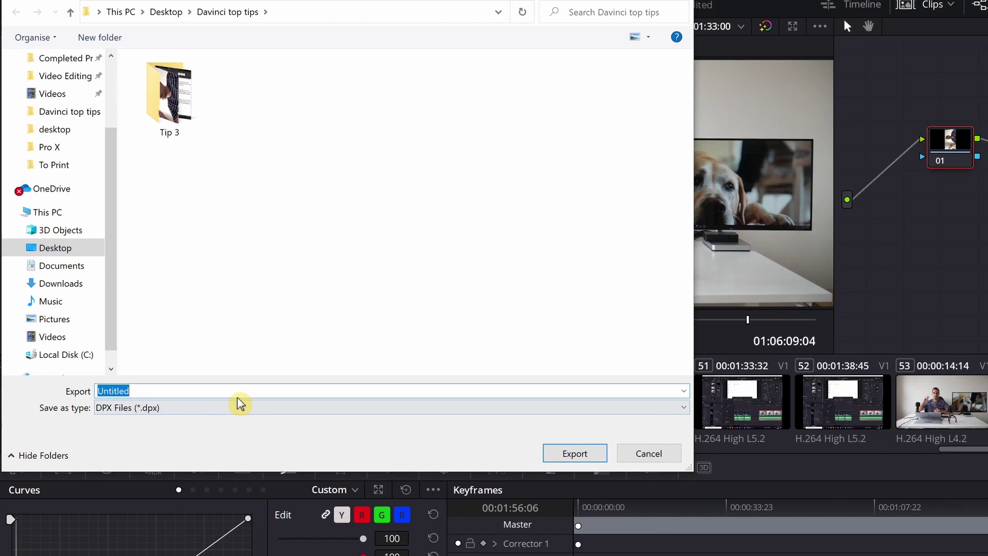
Step: Open the Save as type list to view the available still file formats
{"action": "left_click", "coordinate": [240, 407]}
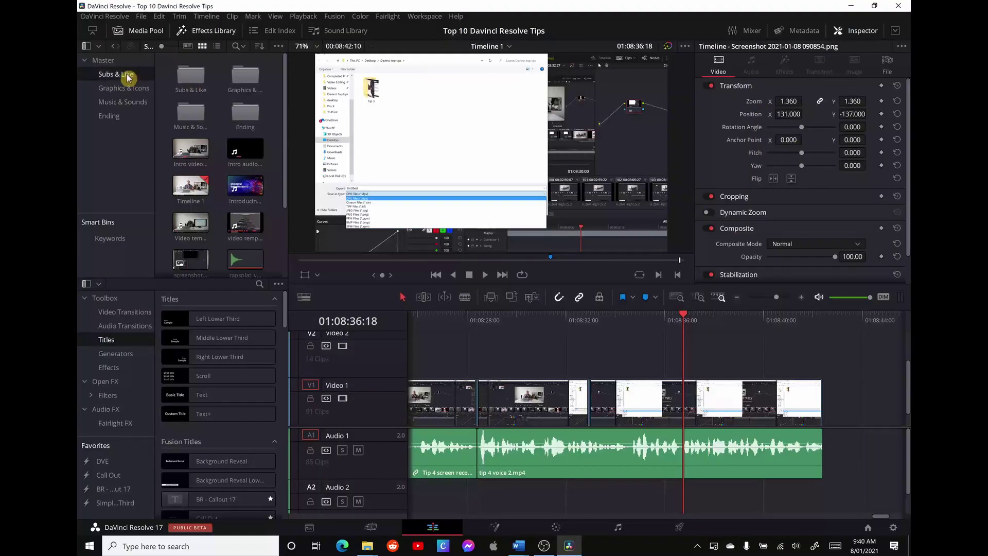
Step: Place subscribe.mov from the Subs & Like bin on Video 2 and set Position X to 77
{"action": "left_click", "coordinate": [127, 77]}
{"action": "left_click", "coordinate": [237, 116]}
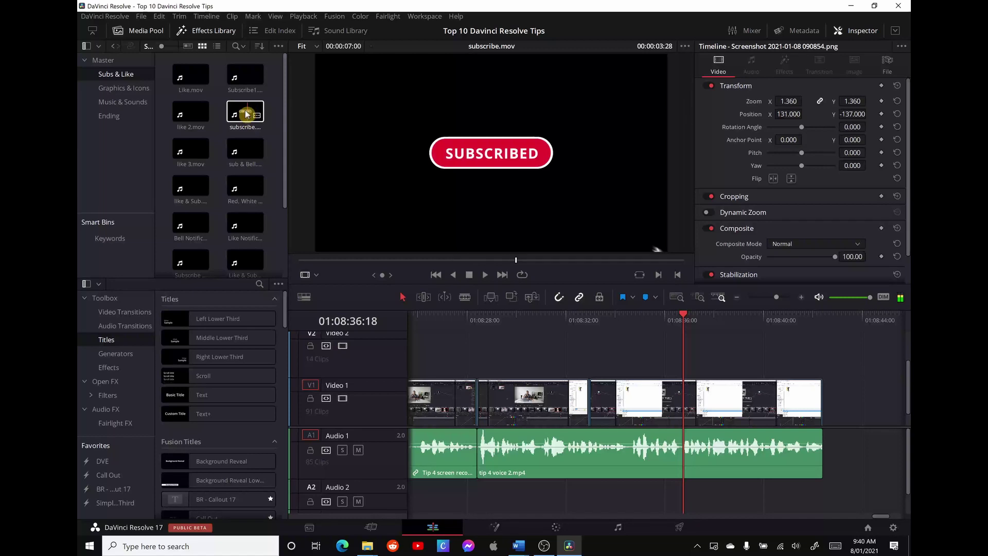
{"action": "left_click_drag", "start_coordinate": [565, 194], "coordinate": [567, 363]}
{"action": "left_click", "coordinate": [653, 322]}
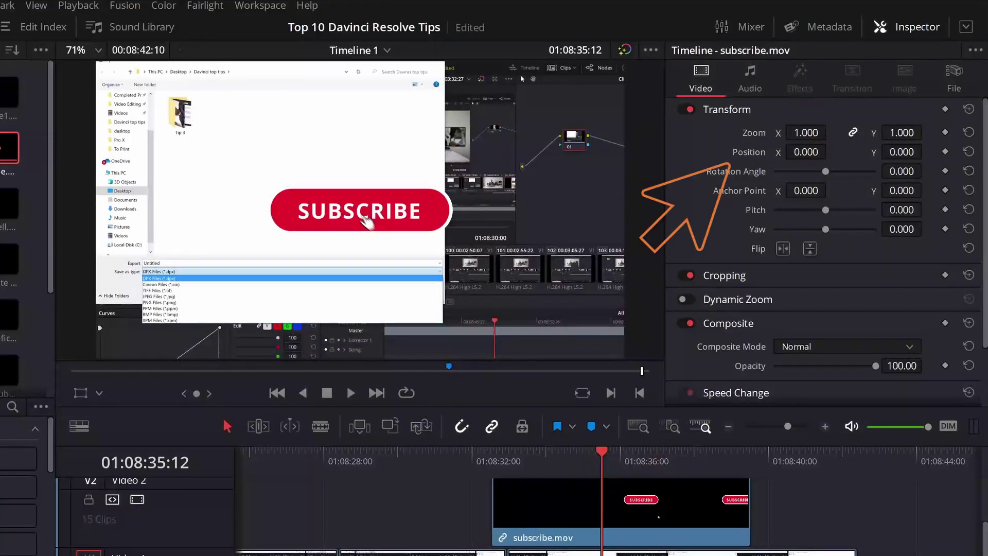
{"action": "mouse_move", "coordinate": [807, 152]}
{"action": "left_mouse_down"}
{"action": "mouse_move", "coordinate": [857, 152]}
{"action": "mouse_move", "coordinate": [812, 152]}
{"action": "mouse_move", "coordinate": [826, 152]}
{"action": "left_mouse_up"}
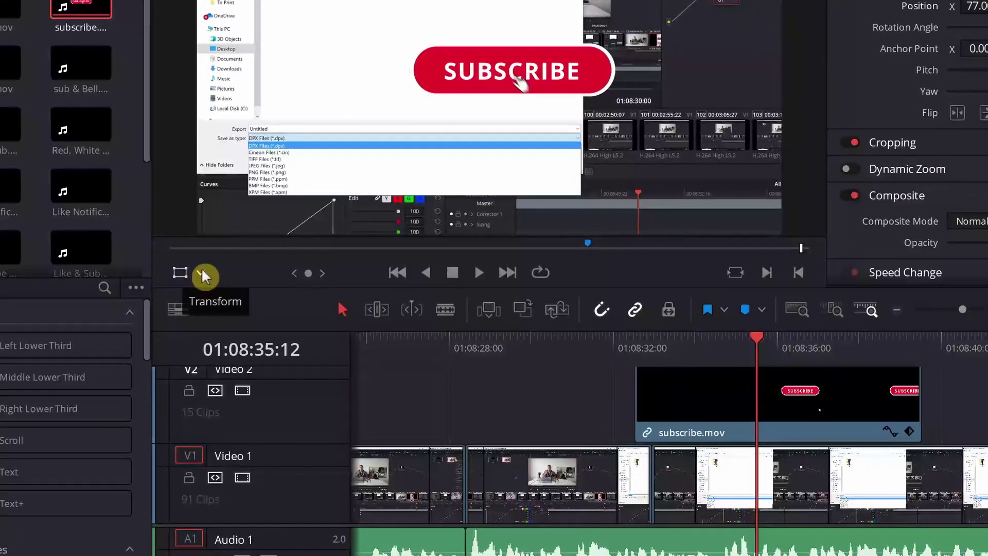
Step: Using Transform viewer controls, scale the subscribe button to 0.72 and move it lower right
{"action": "left_click", "coordinate": [202, 272]}
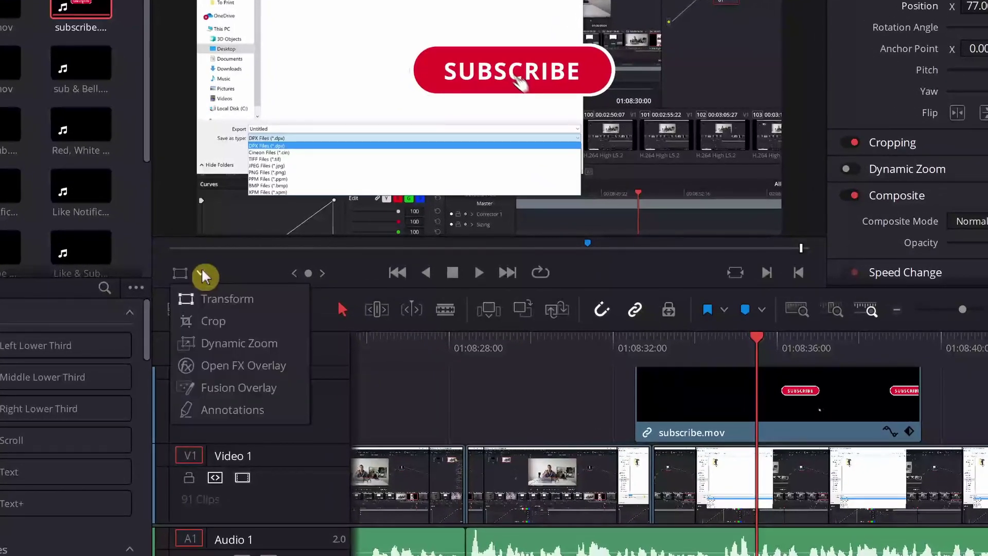
{"action": "left_click", "coordinate": [220, 298]}
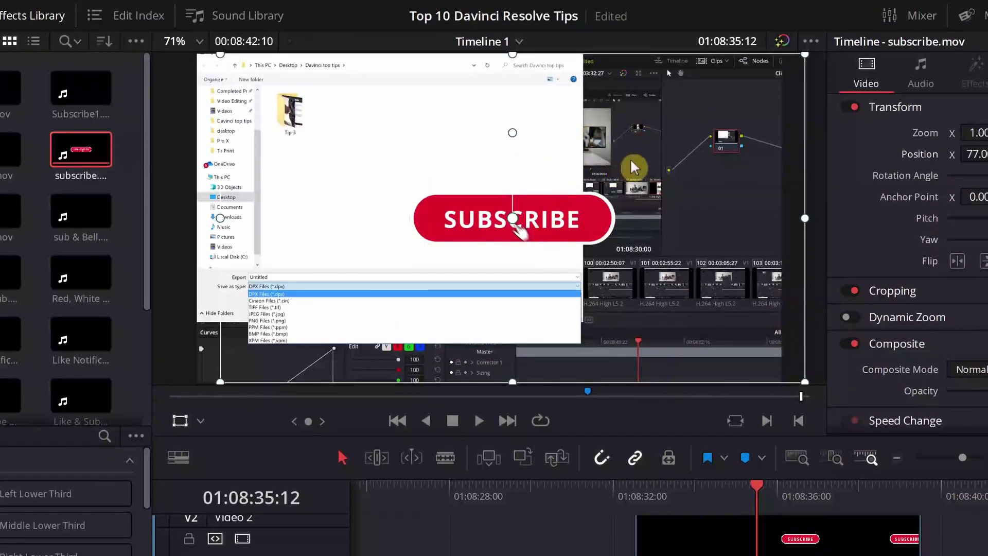
{"action": "left_click_drag", "start_coordinate": [662, 150], "coordinate": [617, 160]}
{"action": "left_click_drag", "start_coordinate": [558, 227], "coordinate": [617, 229]}
{"action": "left_click_drag", "start_coordinate": [758, 135], "coordinate": [678, 177]}
{"action": "left_click_drag", "start_coordinate": [575, 225], "coordinate": [715, 281]}
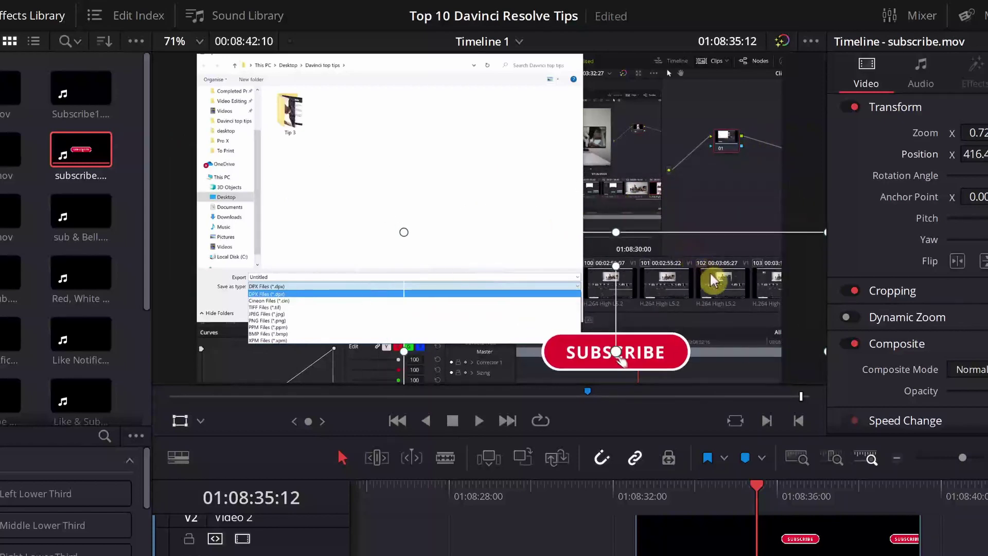